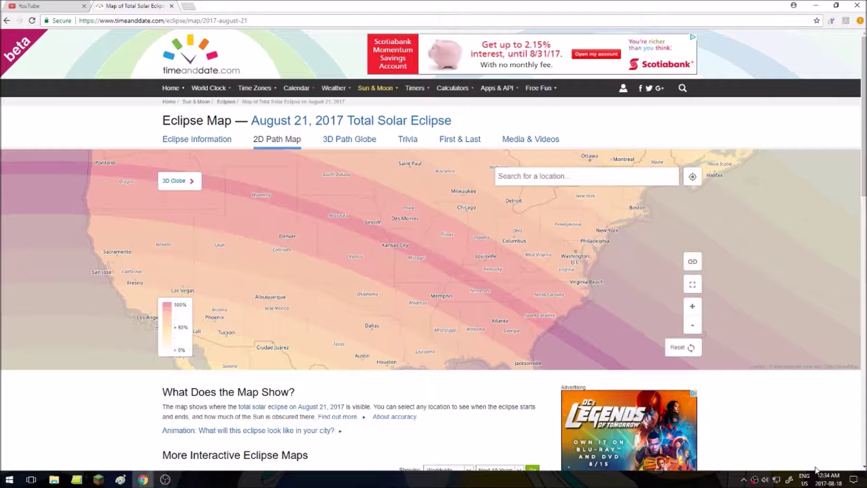
Step: Check today's date on the calendar and nudge the map slightly right
click(826, 479)
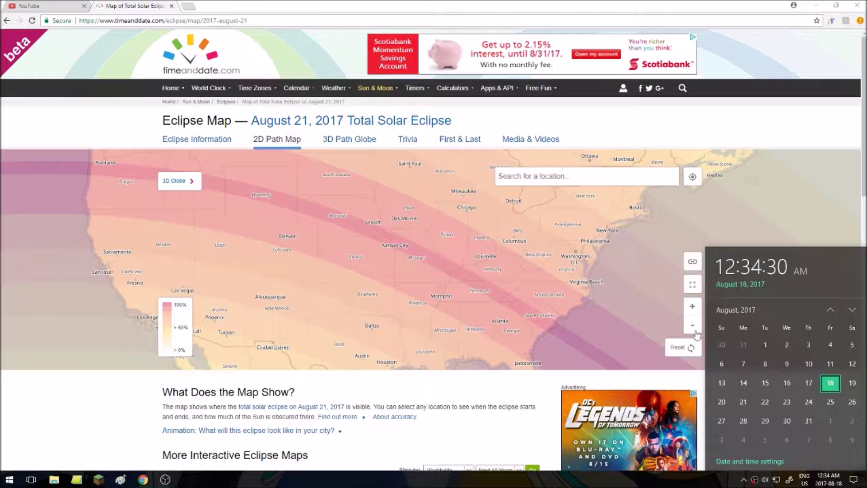
click(523, 429)
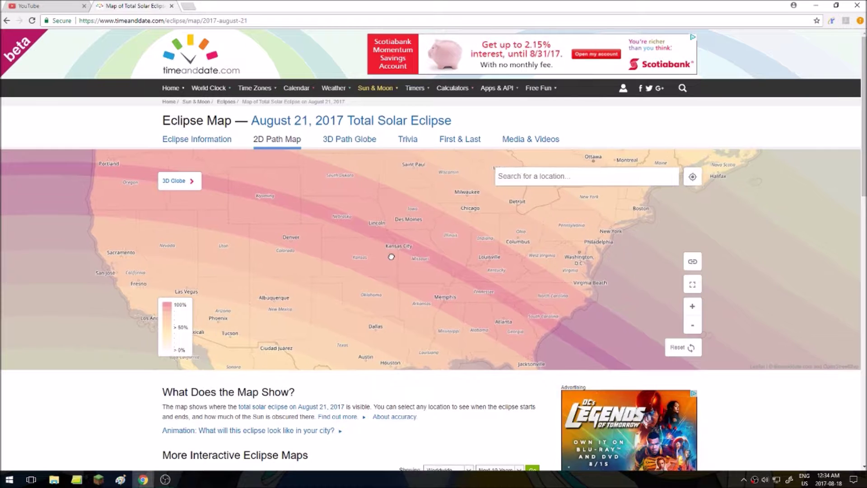
drag(391, 256, 430, 263)
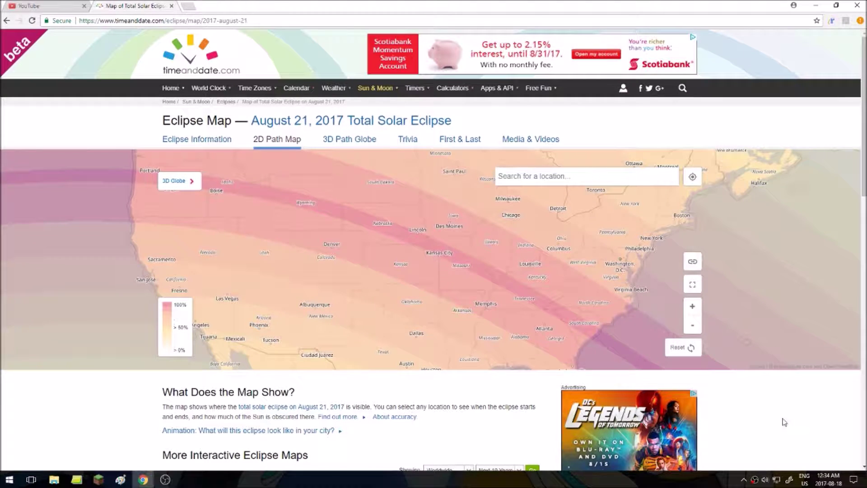
click(829, 479)
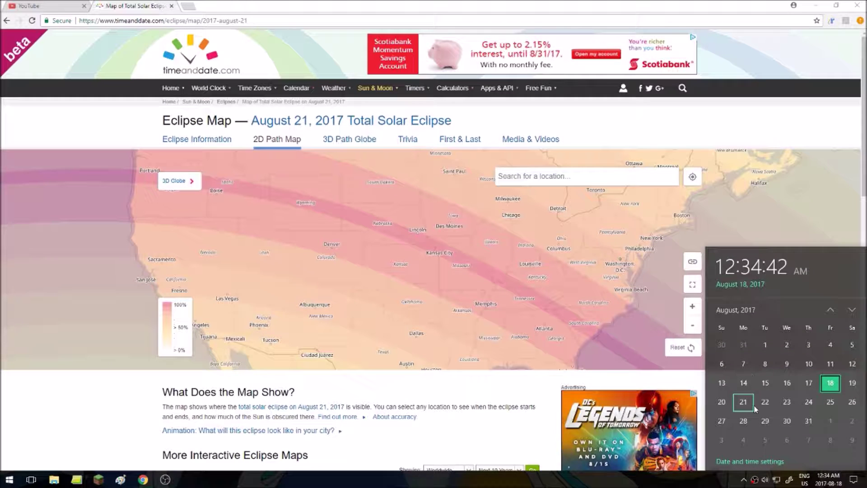
drag(521, 301, 514, 307)
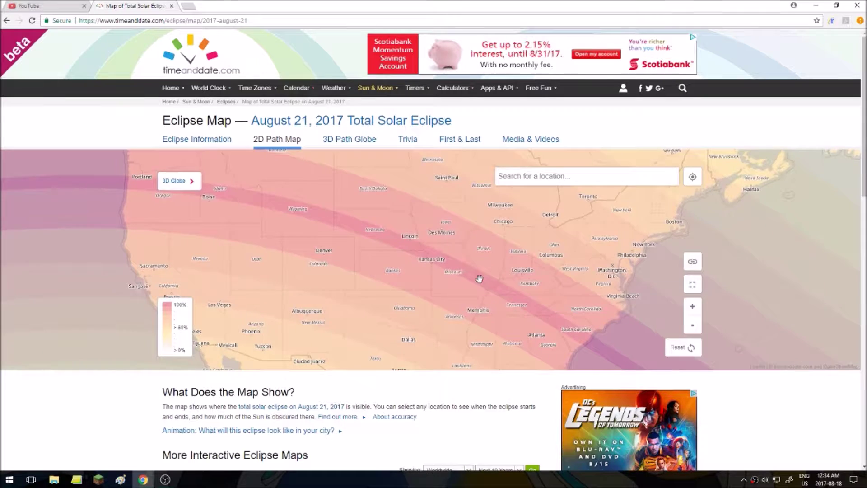
scroll(480, 279, down, 1)
scroll(498, 252, down, 1)
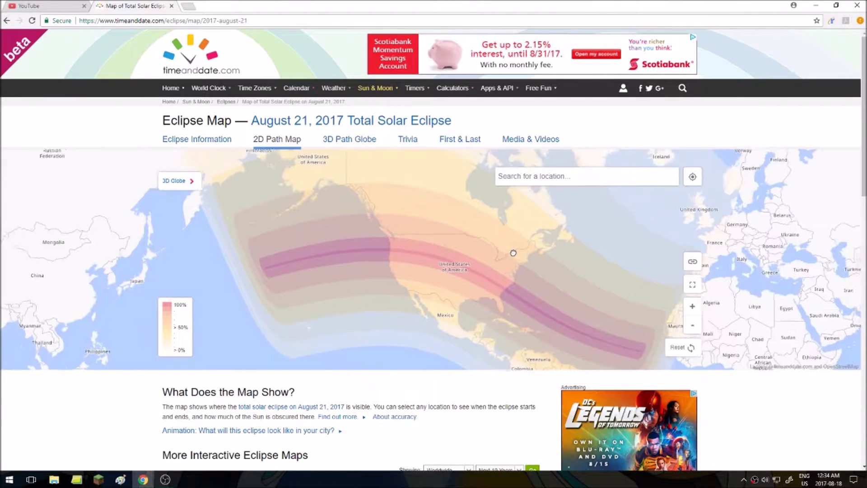
Step: Recentre the map on the northern US eclipse band with Canada above it
mouse_move(514, 253)
mouse_down()
mouse_move(502, 252)
mouse_move(502, 240)
mouse_up()
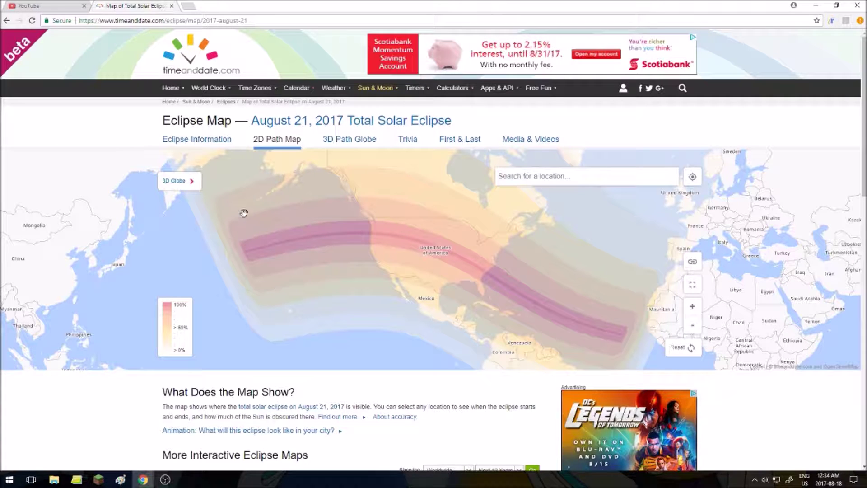
drag(469, 186, 463, 209)
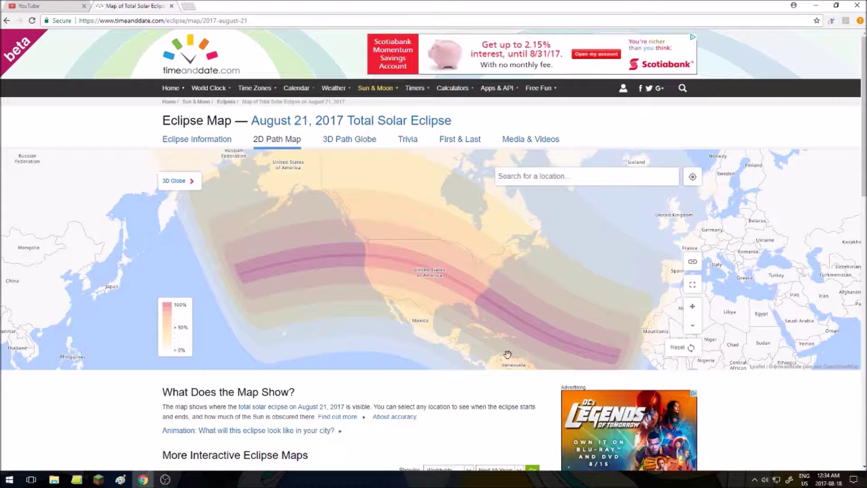
drag(528, 344, 514, 334)
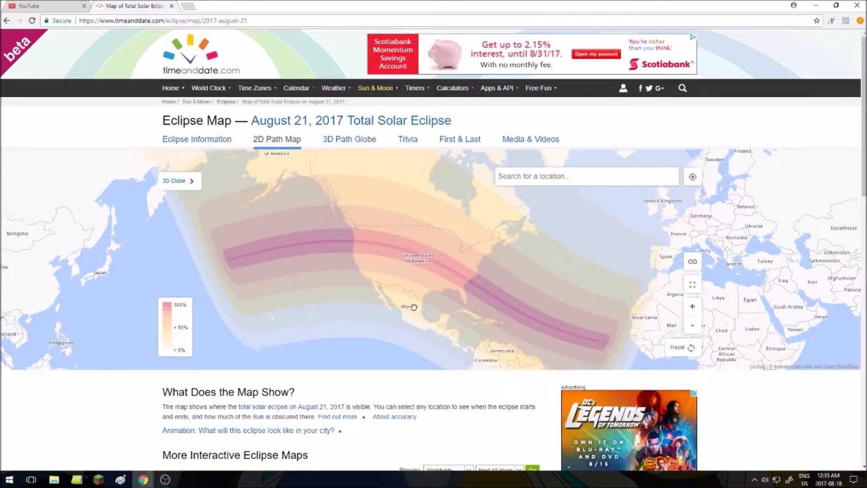
scroll(302, 349, up, 2)
drag(314, 290, 331, 316)
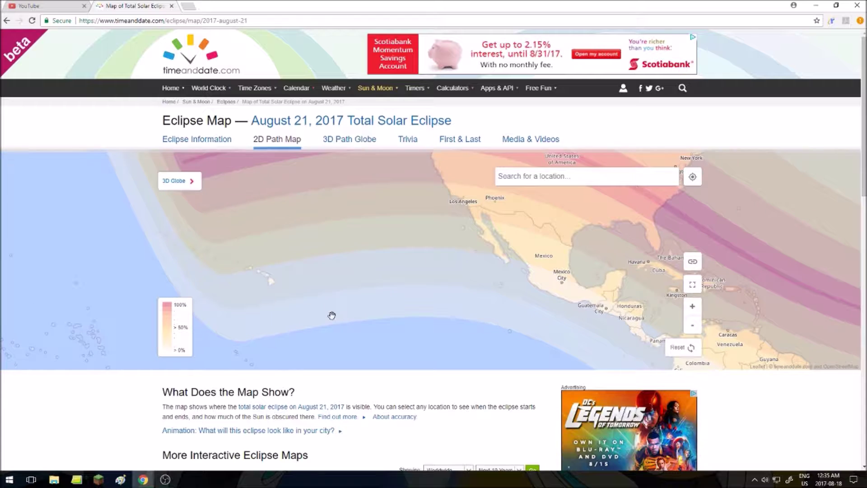
drag(318, 253, 326, 259)
scroll(326, 259, down, 2)
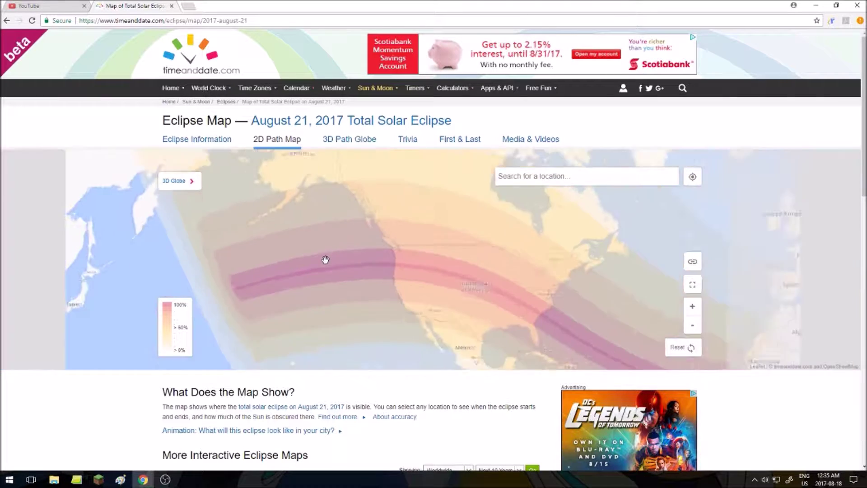
mouse_move(401, 239)
mouse_down()
mouse_move(386, 271)
mouse_move(368, 254)
mouse_up()
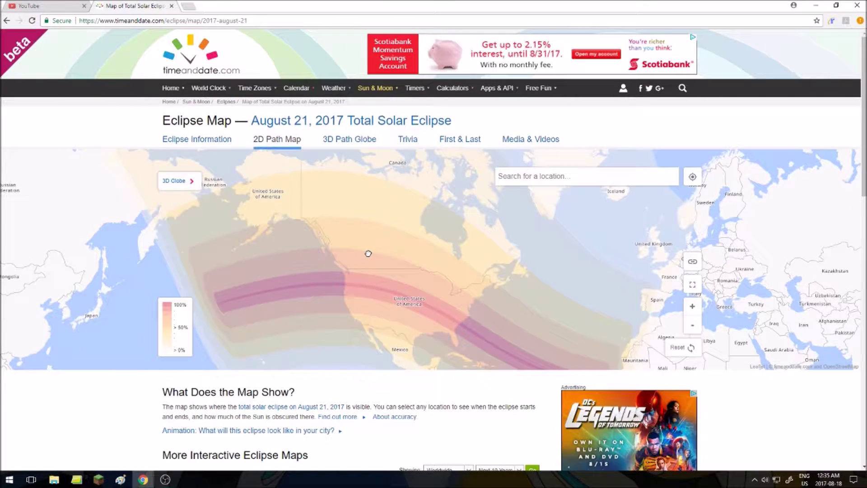
drag(368, 253, 360, 220)
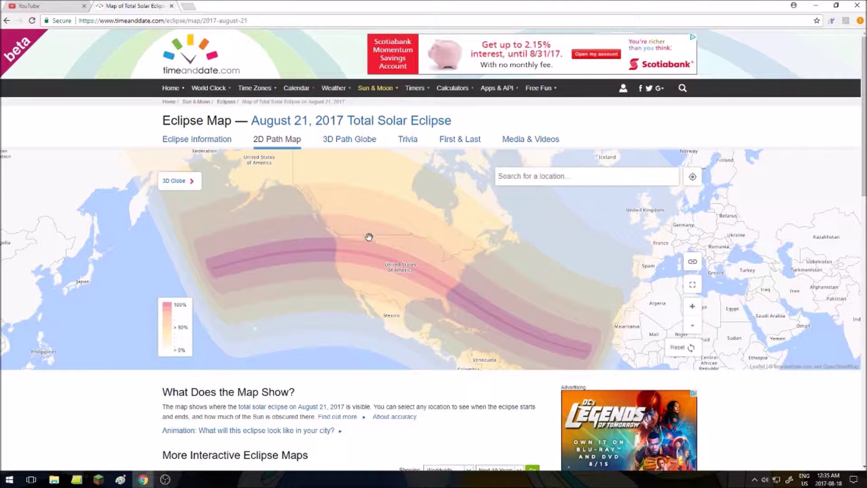
scroll(302, 251, up, 1)
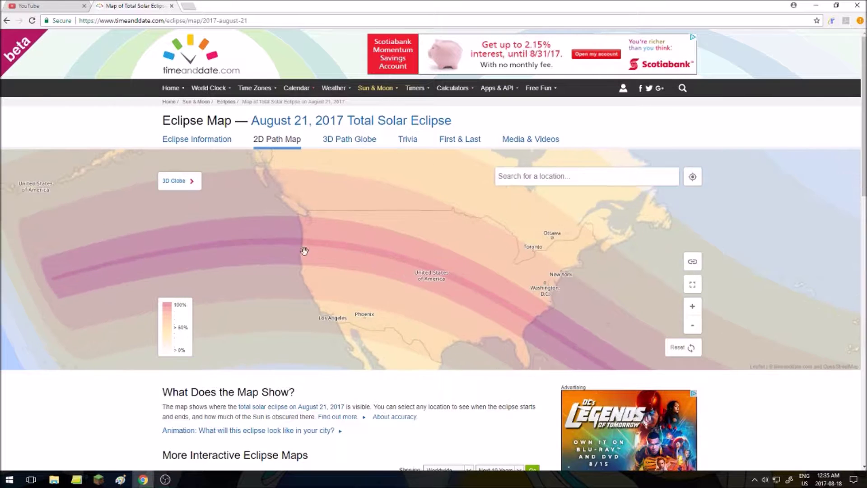
scroll(352, 260, up, 1)
scroll(200, 287, up, 2)
scroll(411, 303, up, 1)
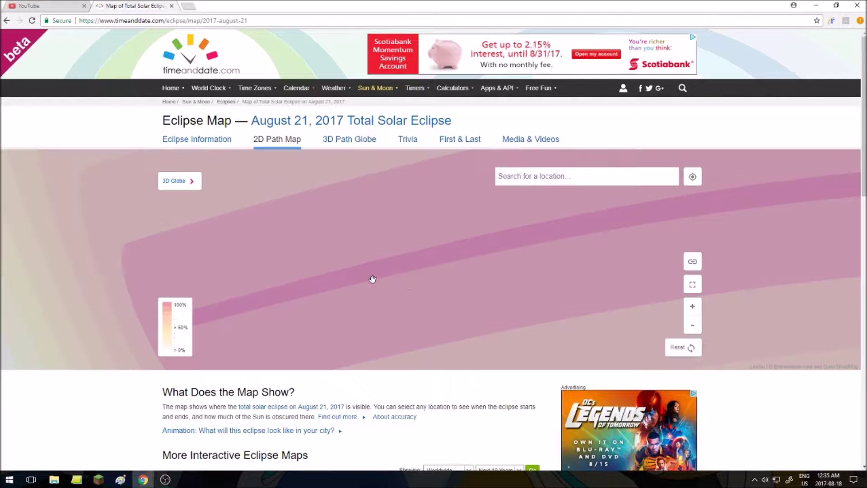
scroll(366, 267, down, 1)
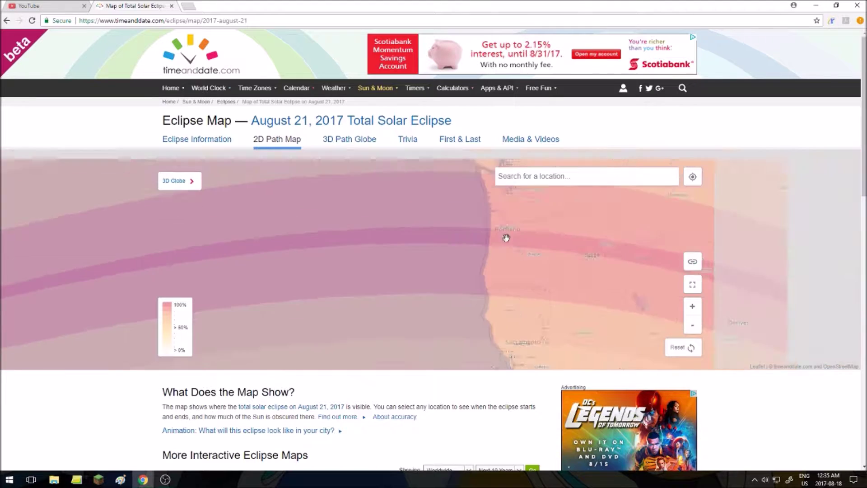
Step: Pan across the US from the Oregon coast to Florida, then centre on Boise
drag(506, 237, 335, 241)
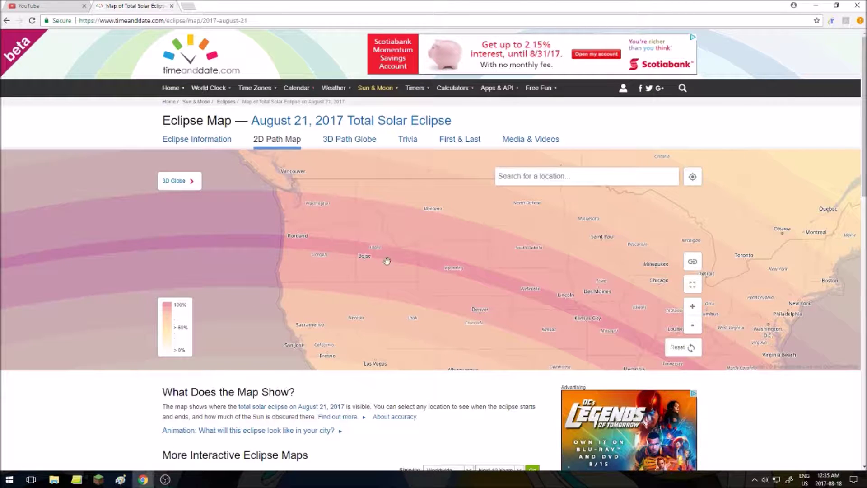
drag(529, 296, 430, 246)
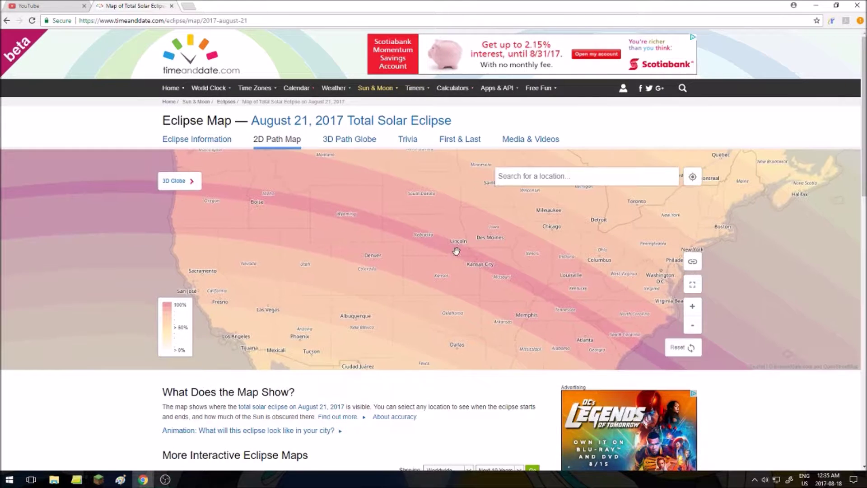
drag(571, 311, 526, 259)
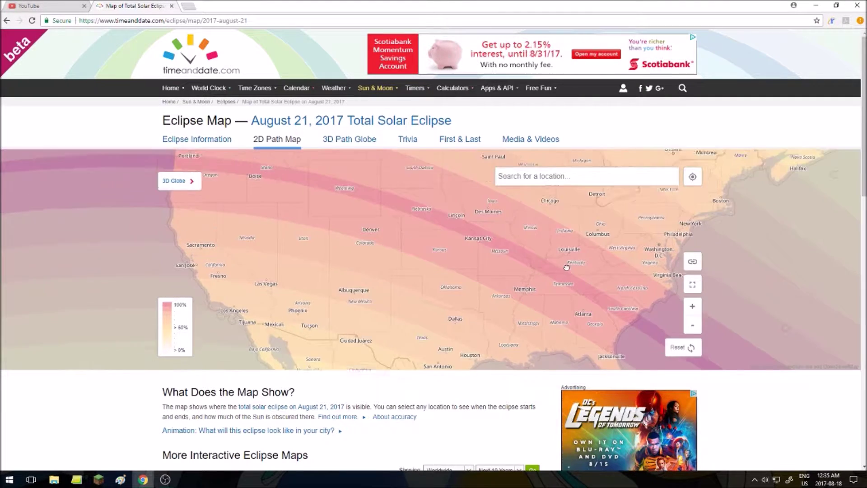
scroll(277, 240, up, 5)
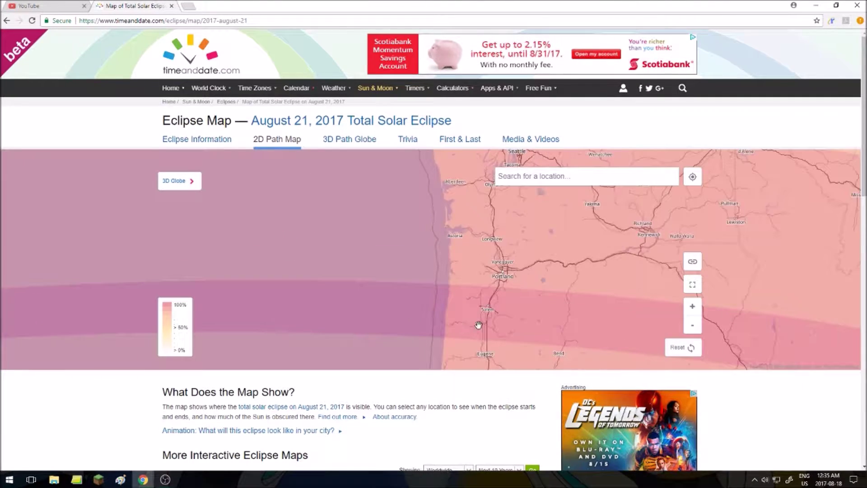
scroll(483, 324, up, 1)
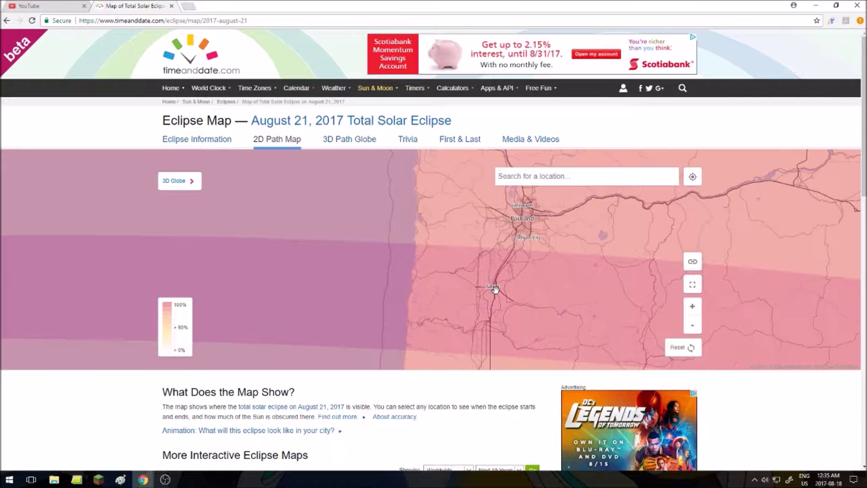
scroll(498, 289, down, 1)
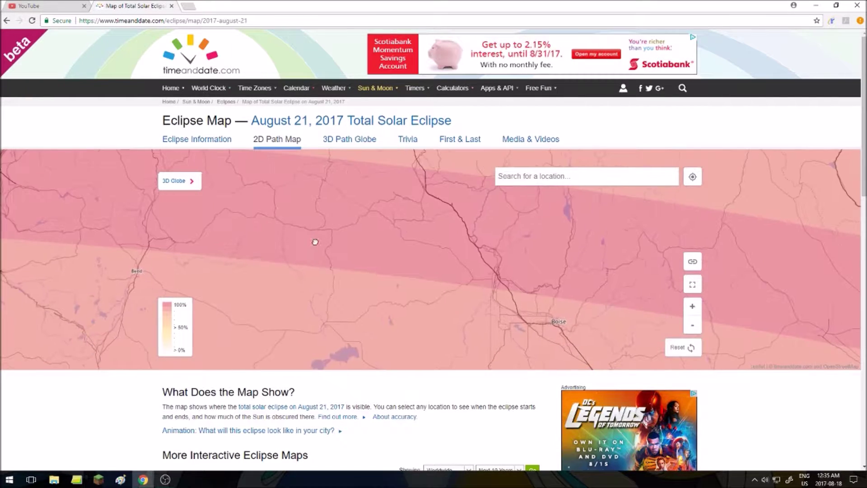
mouse_move(601, 301)
mouse_down()
mouse_move(480, 277)
mouse_move(491, 271)
mouse_up()
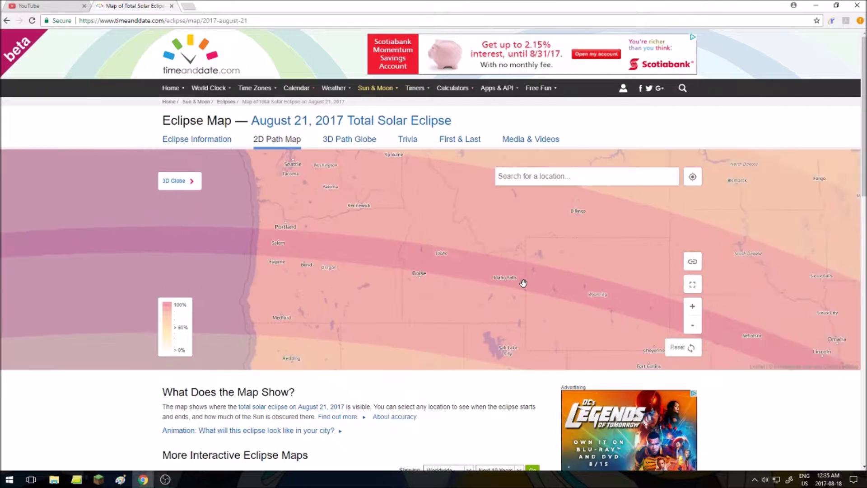
Step: Follow the eclipse path east past Idaho Falls and Riverton to North Platte
drag(526, 285, 450, 277)
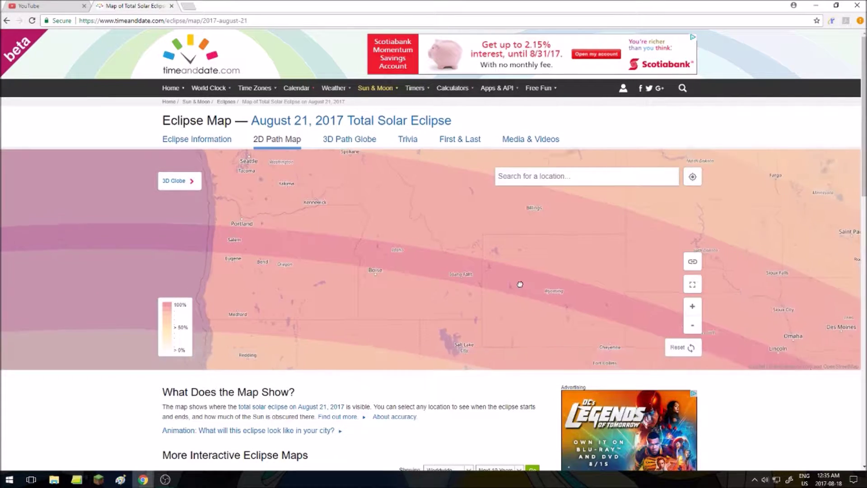
scroll(519, 285, up, 1)
drag(478, 271, 437, 256)
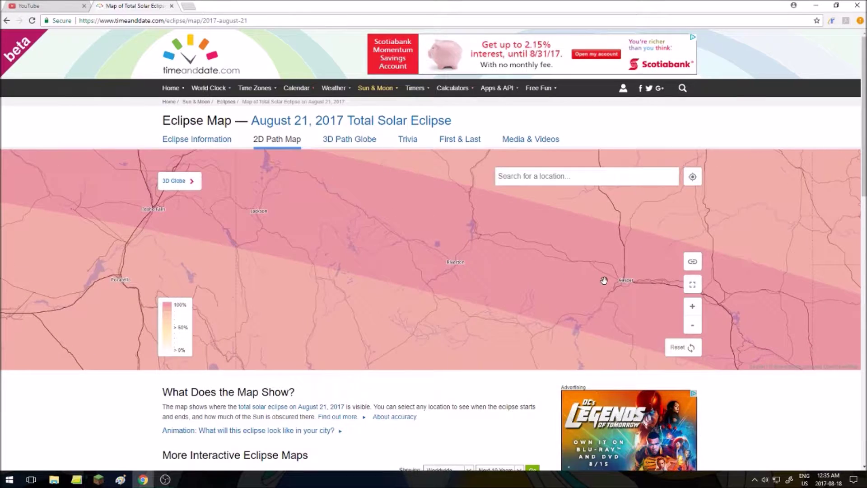
scroll(443, 231, down, 1)
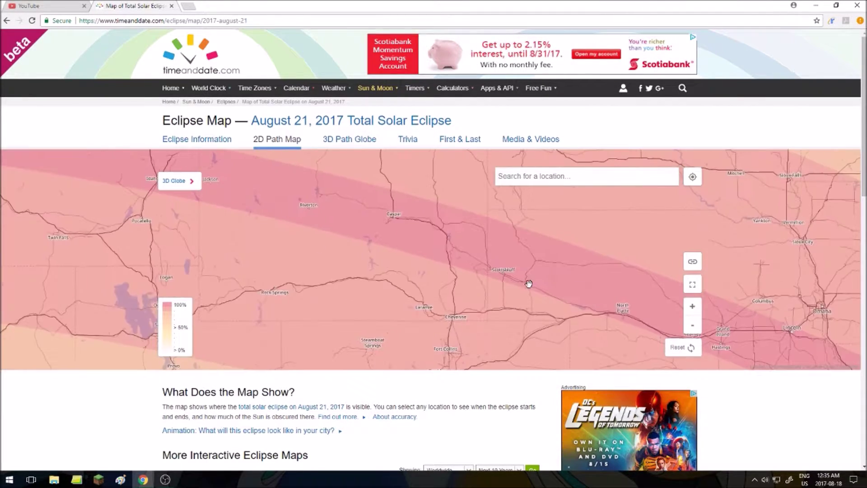
drag(529, 283, 447, 244)
drag(542, 282, 502, 278)
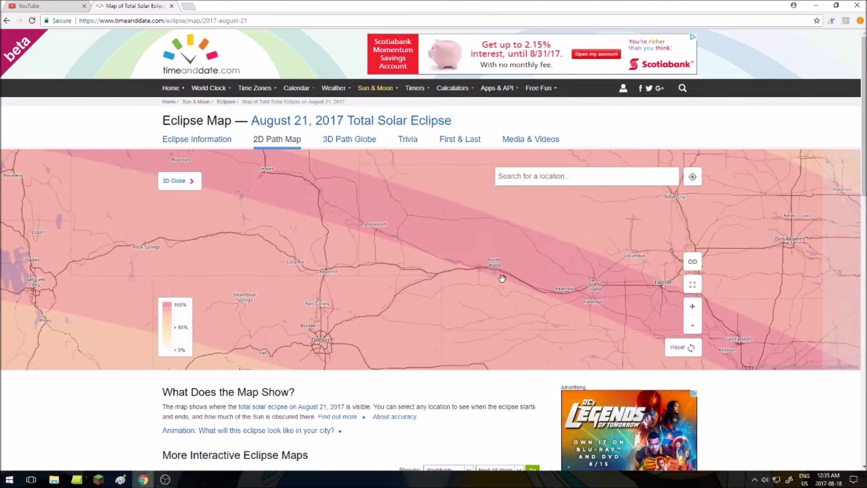
mouse_move(586, 297)
mouse_down()
mouse_move(576, 304)
mouse_move(517, 301)
mouse_up()
scroll(587, 292, down, 1)
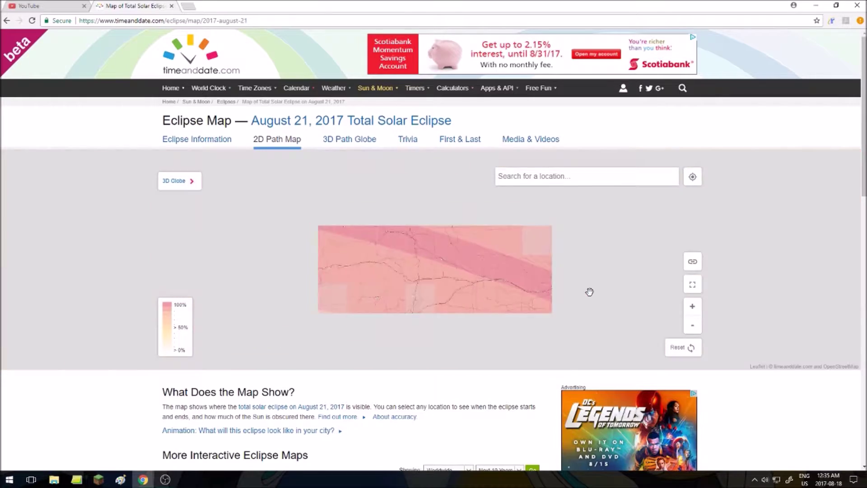
Step: Follow the band past Omaha, Kansas City and Nashville to Atlanta and coastal South Carolina
drag(590, 291, 523, 267)
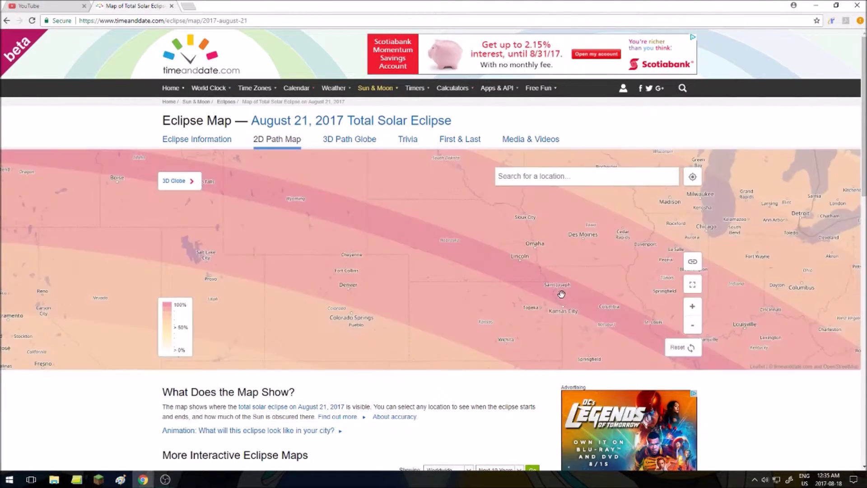
drag(569, 305, 520, 266)
scroll(570, 285, up, 1)
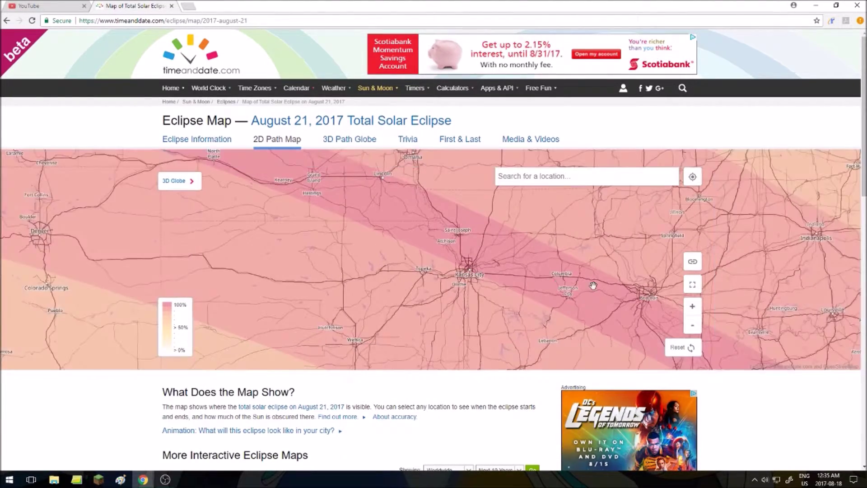
drag(642, 295, 495, 247)
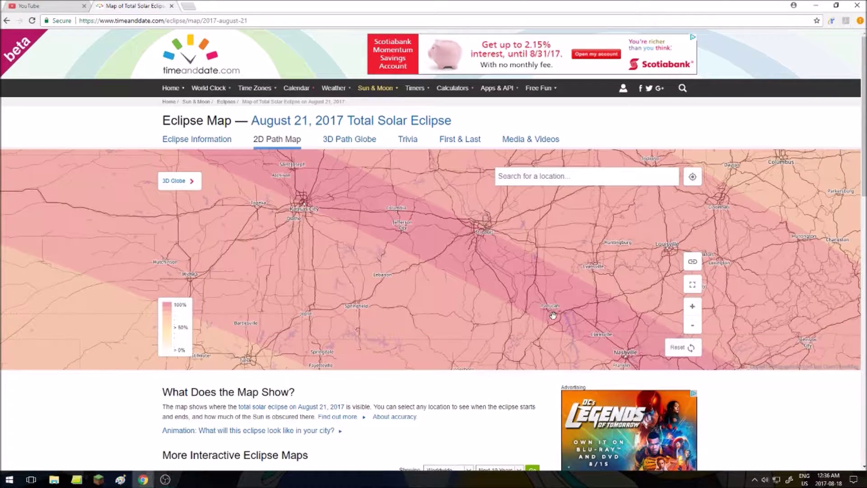
drag(553, 316, 493, 274)
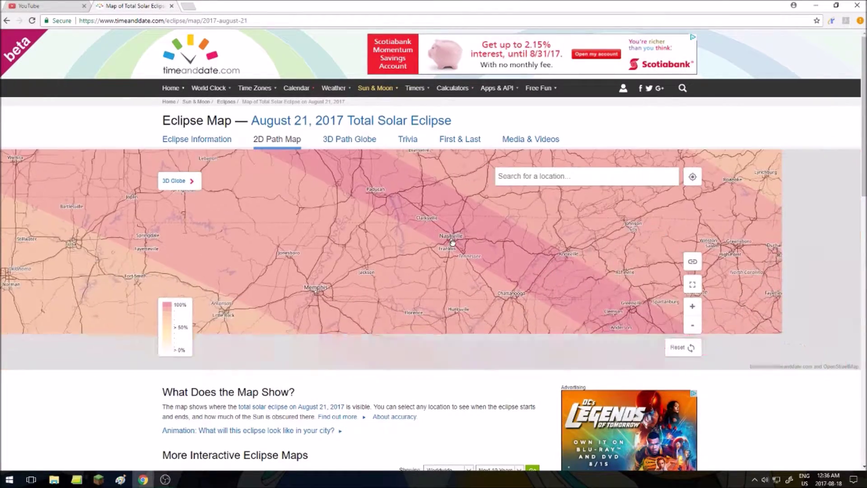
drag(567, 314, 445, 239)
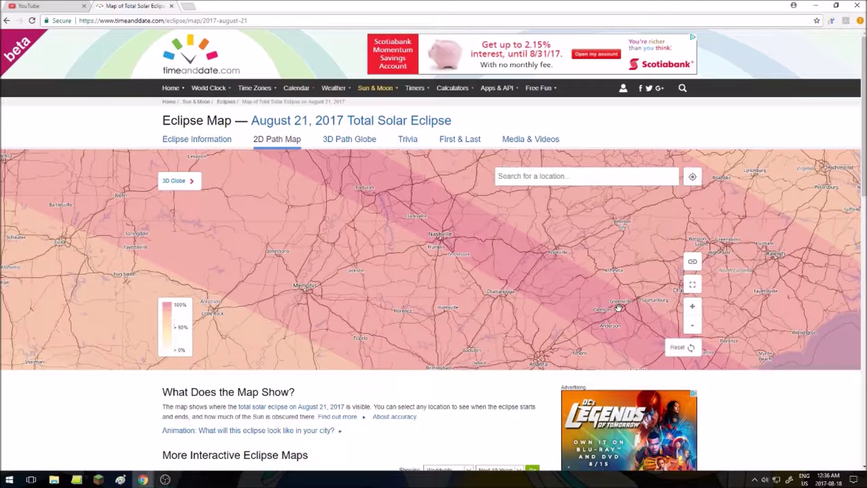
drag(604, 319, 450, 223)
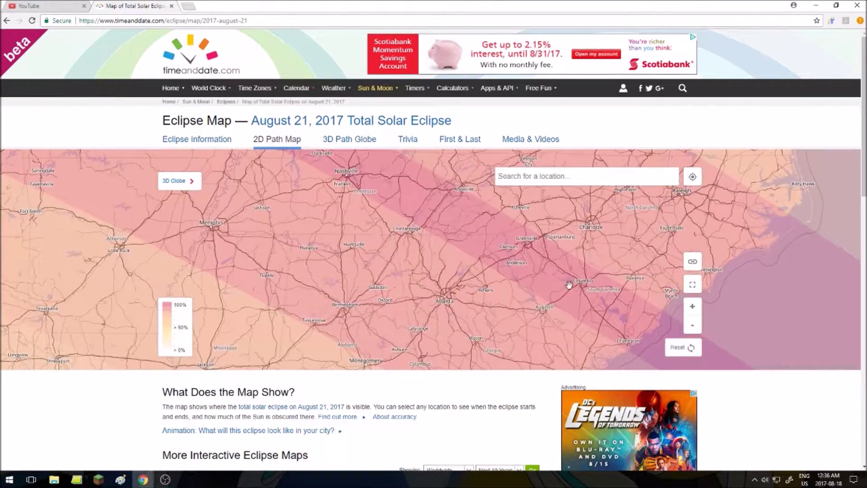
drag(590, 293, 470, 177)
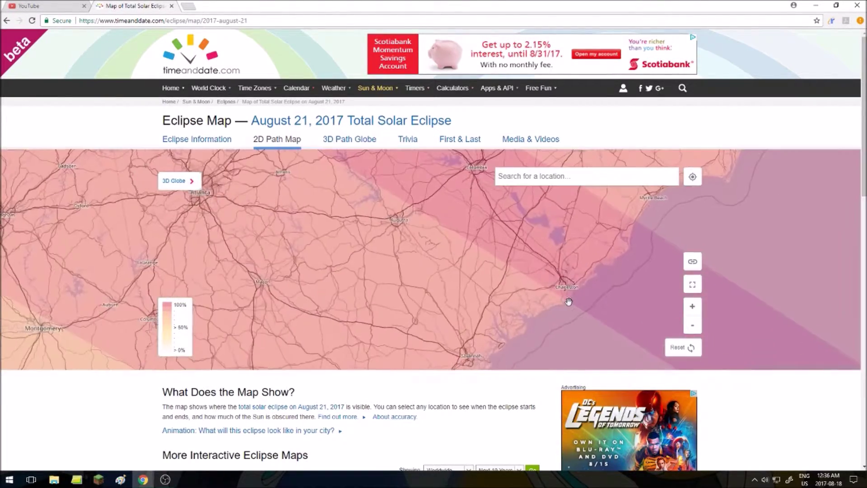
scroll(570, 288, down, 2)
scroll(570, 288, down, 1)
scroll(569, 287, down, 1)
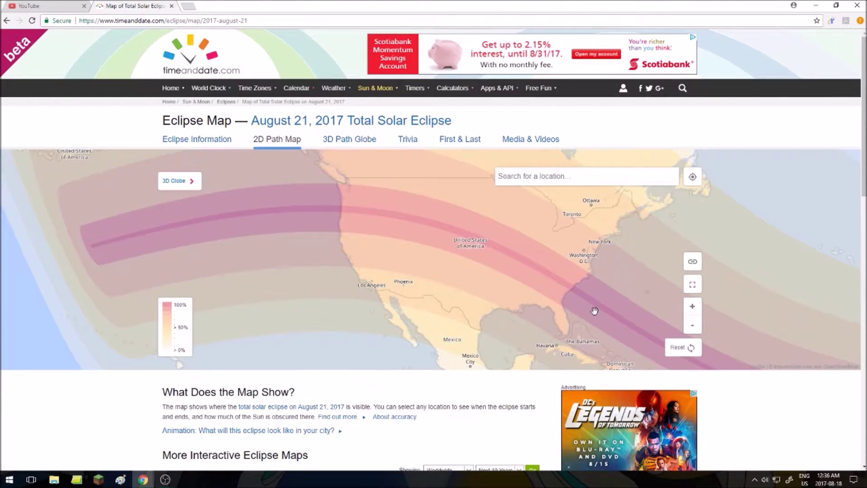
scroll(594, 311, up, 1)
scroll(600, 287, up, 1)
scroll(588, 295, up, 2)
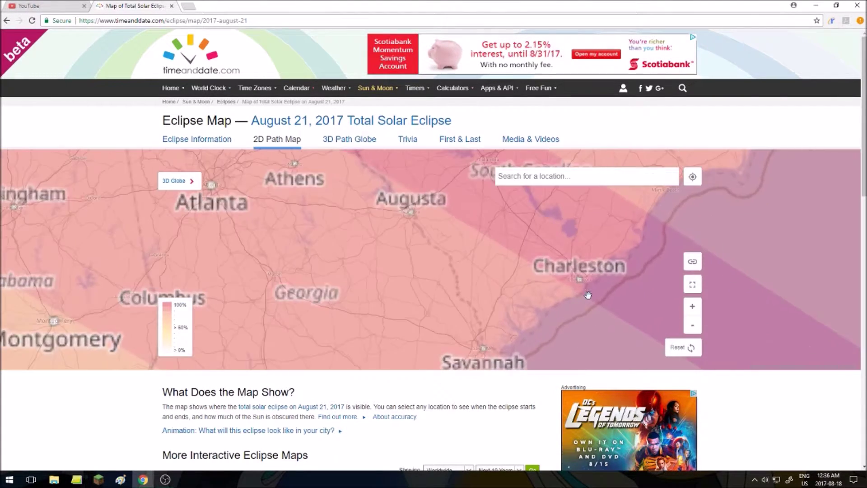
scroll(586, 291, up, 1)
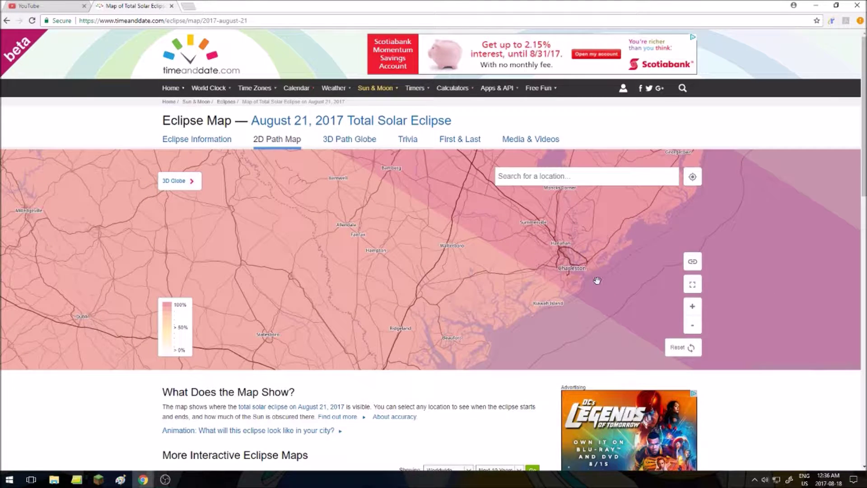
scroll(583, 274, down, 2)
scroll(568, 268, down, 2)
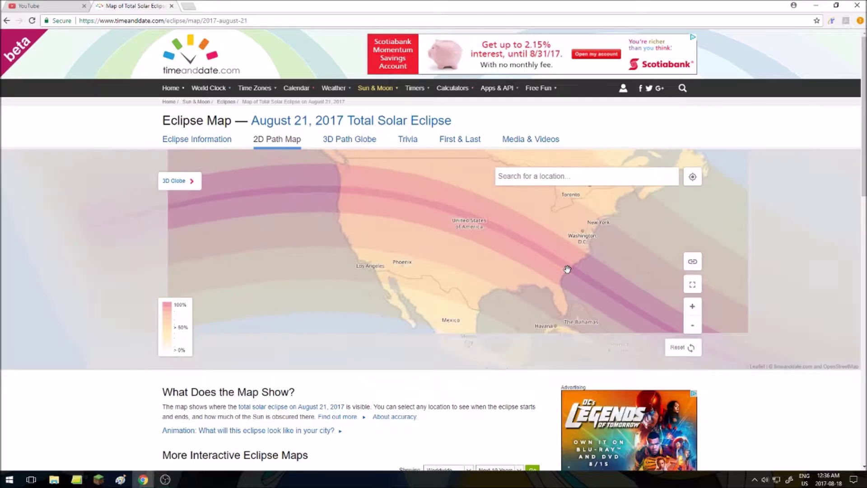
Step: Shift the whole-US map, then bring the Pacific Northwest and Vancouver into view
drag(567, 269, 558, 299)
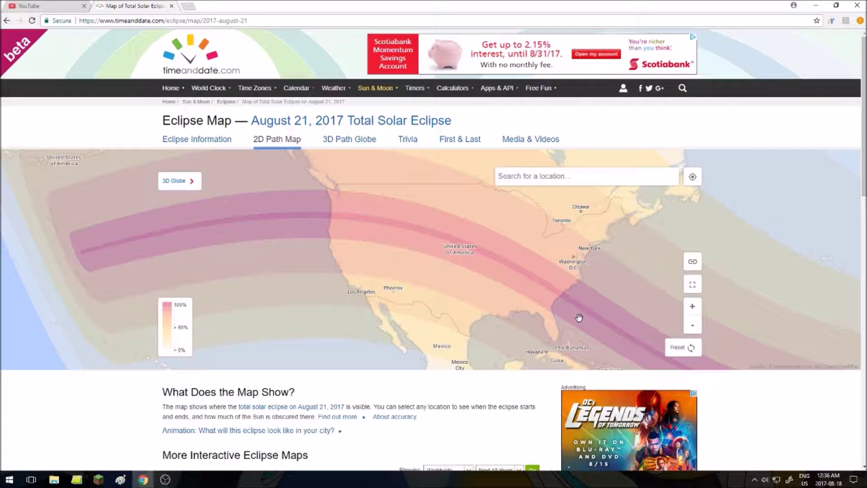
scroll(576, 278, up, 1)
scroll(554, 271, up, 1)
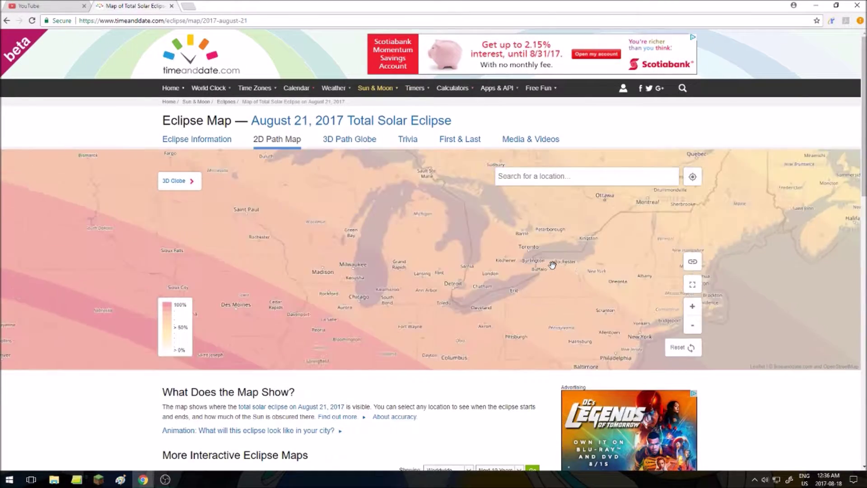
scroll(550, 261, up, 1)
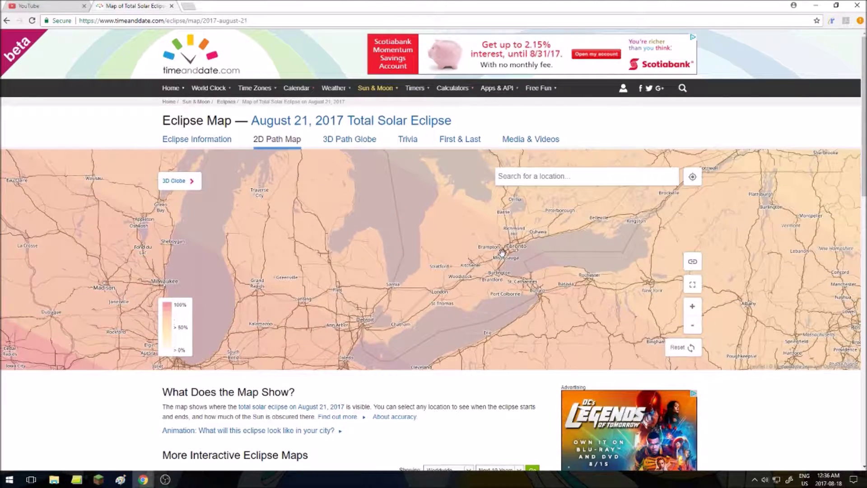
scroll(502, 251, down, 1)
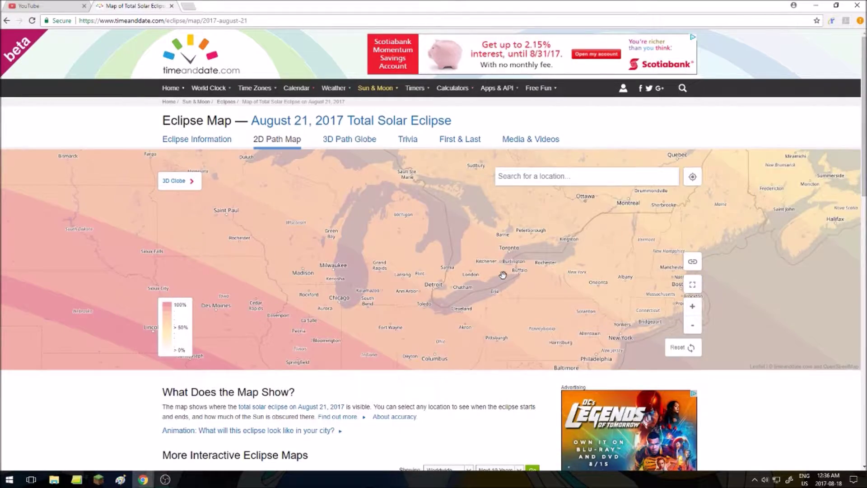
scroll(503, 274, up, 1)
scroll(502, 267, up, 1)
scroll(500, 285, up, 1)
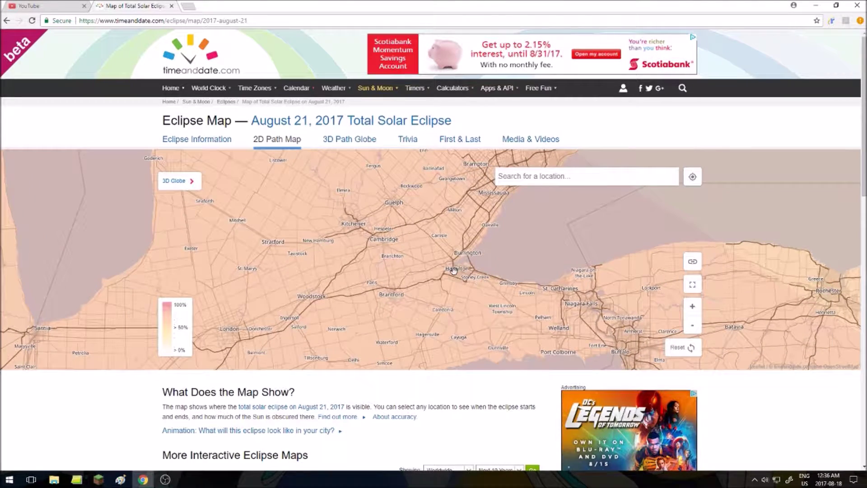
scroll(454, 276, down, 2)
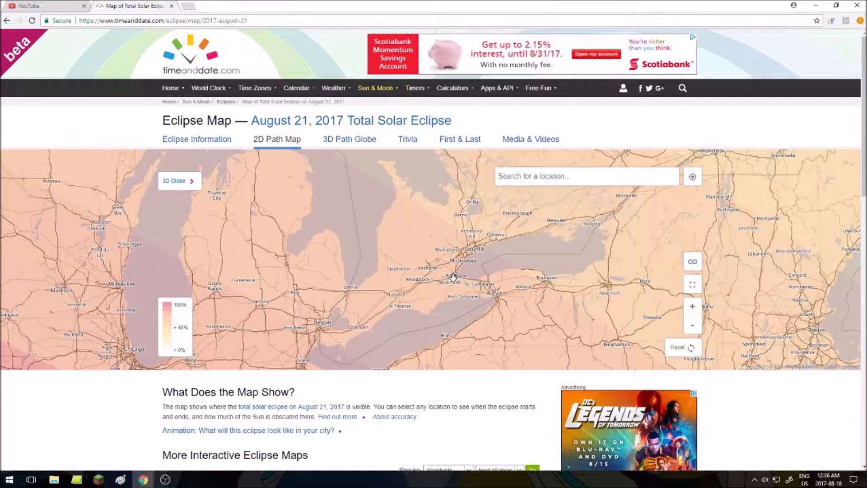
scroll(453, 276, up, 1)
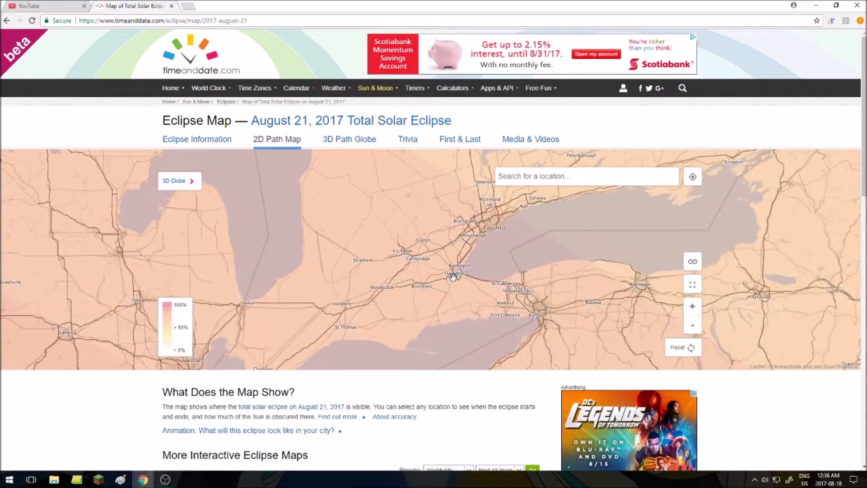
scroll(453, 275, up, 1)
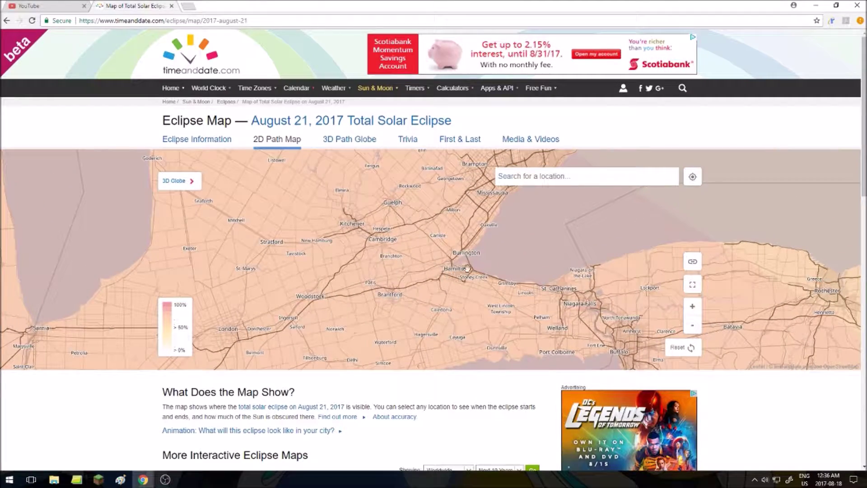
scroll(465, 265, down, 2)
scroll(465, 264, down, 1)
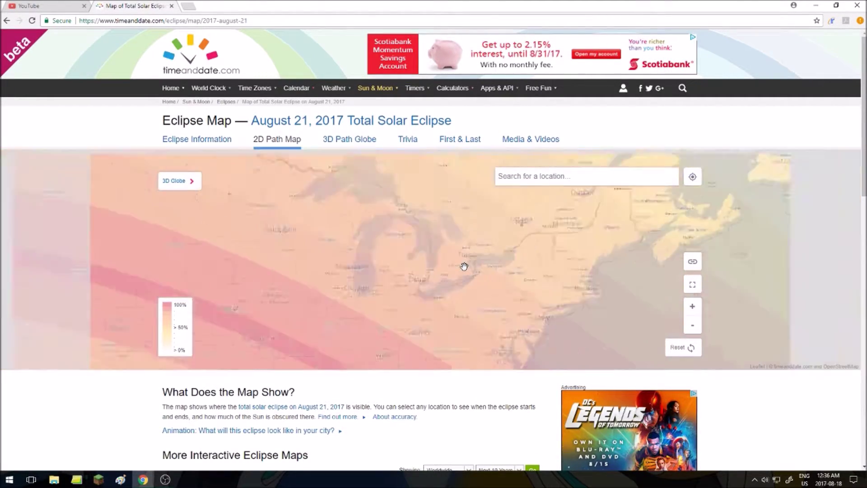
scroll(464, 265, up, 2)
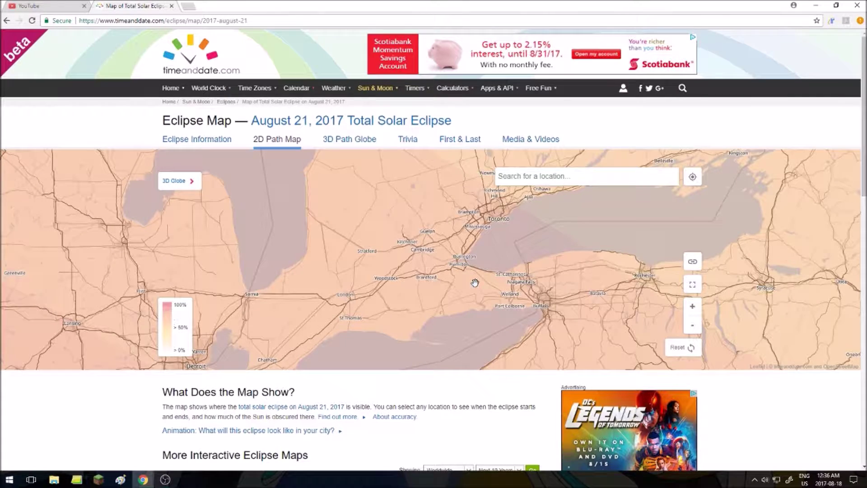
scroll(475, 282, up, 1)
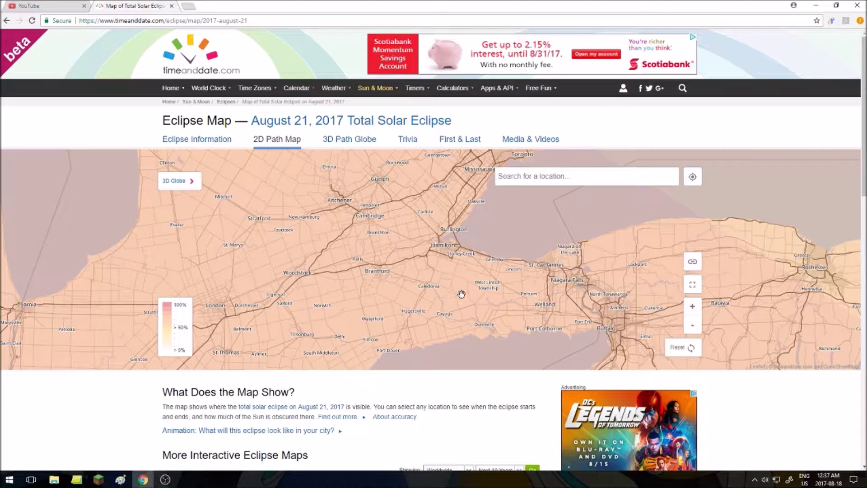
scroll(485, 335, down, 3)
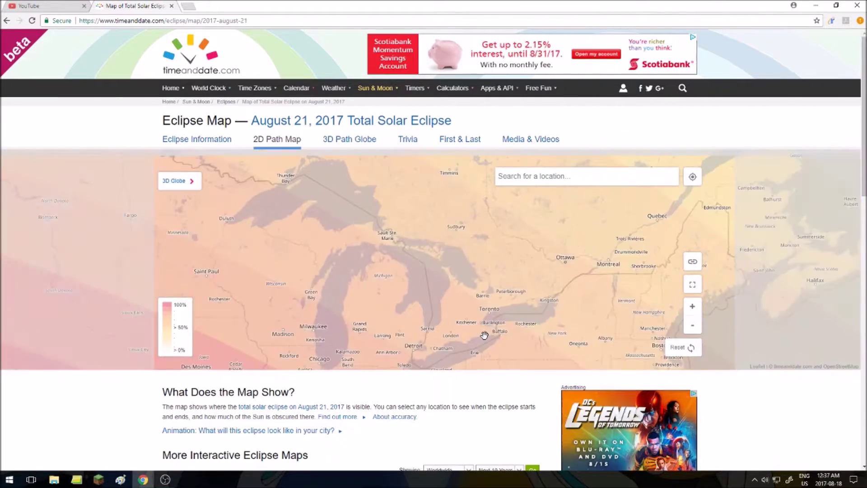
scroll(411, 288, down, 1)
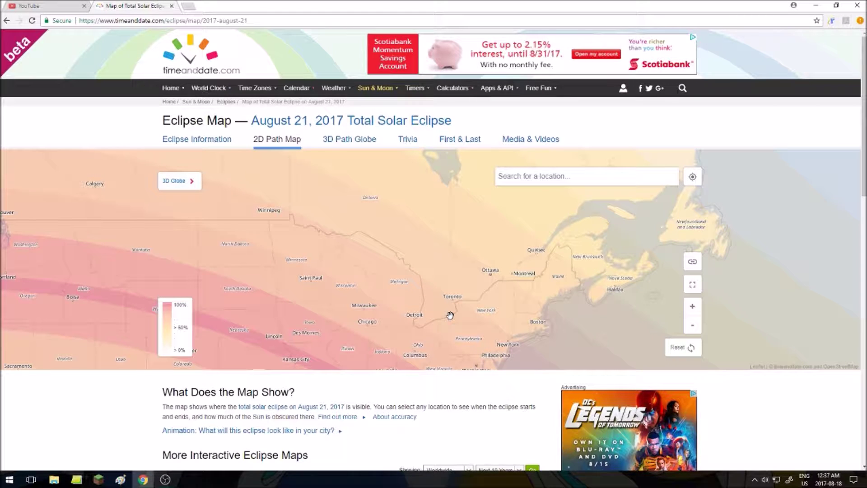
scroll(450, 315, up, 3)
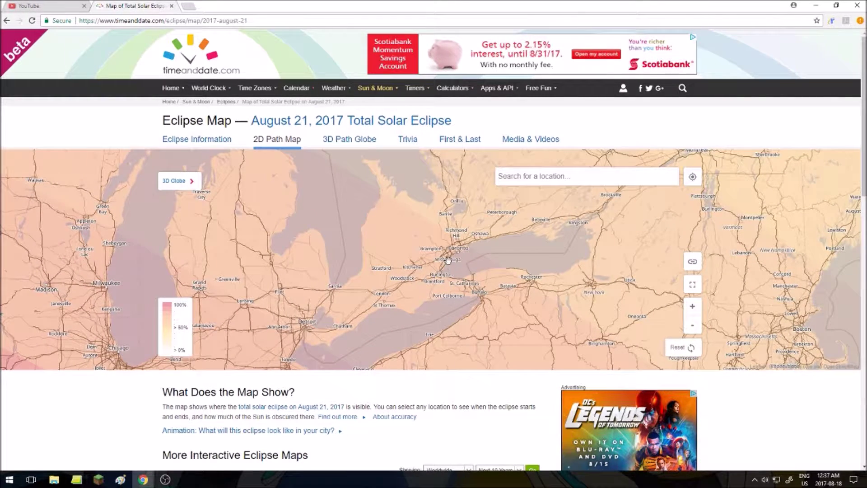
scroll(448, 259, down, 2)
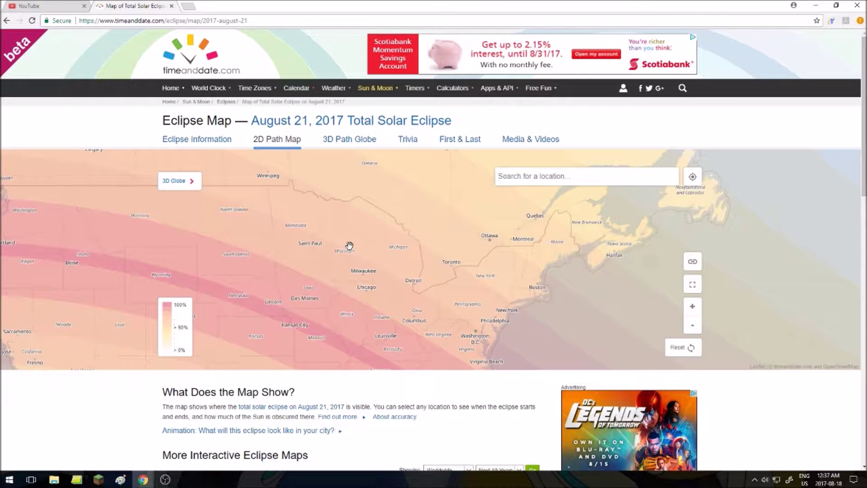
drag(350, 246, 550, 291)
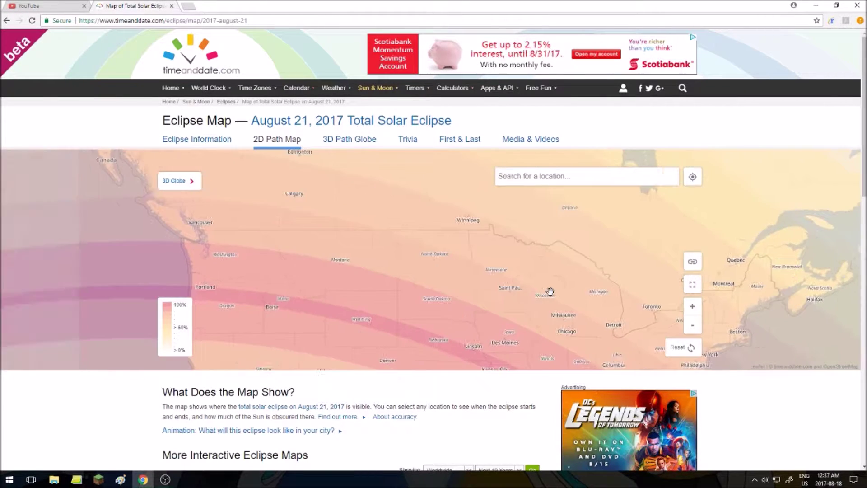
scroll(281, 241, up, 1)
scroll(281, 242, up, 1)
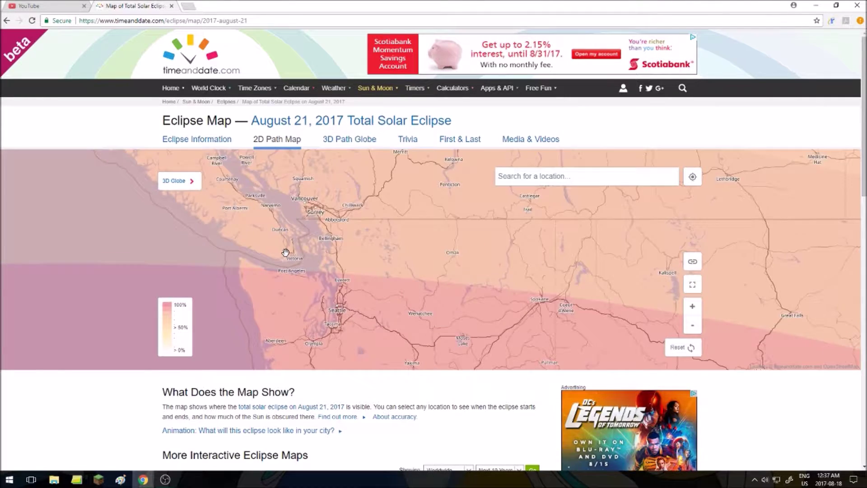
scroll(296, 260, down, 1)
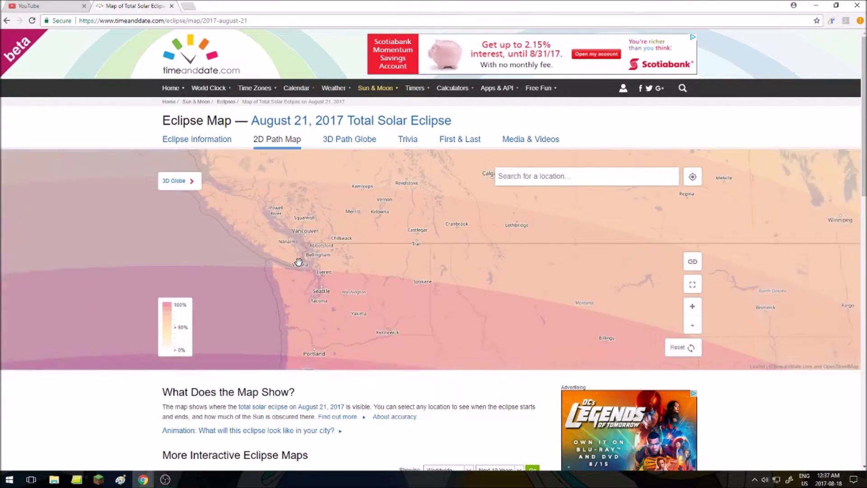
scroll(298, 263, up, 1)
scroll(299, 262, down, 1)
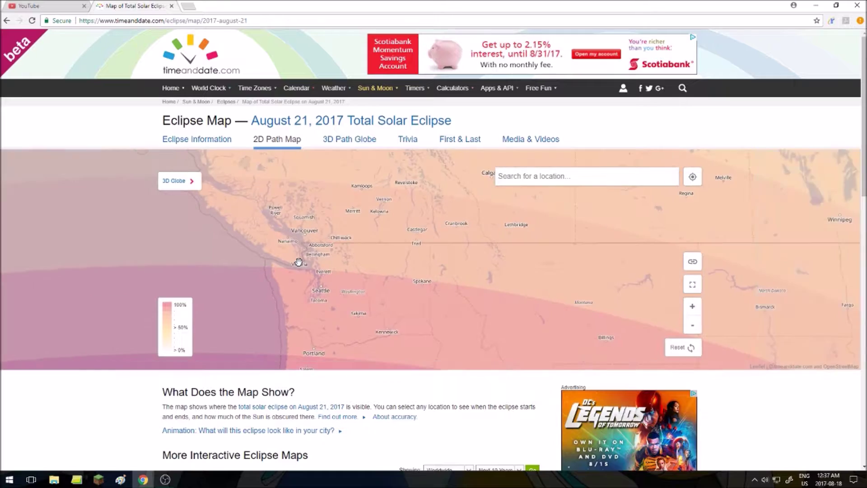
scroll(299, 263, down, 1)
scroll(298, 262, down, 1)
scroll(298, 262, down, 1)
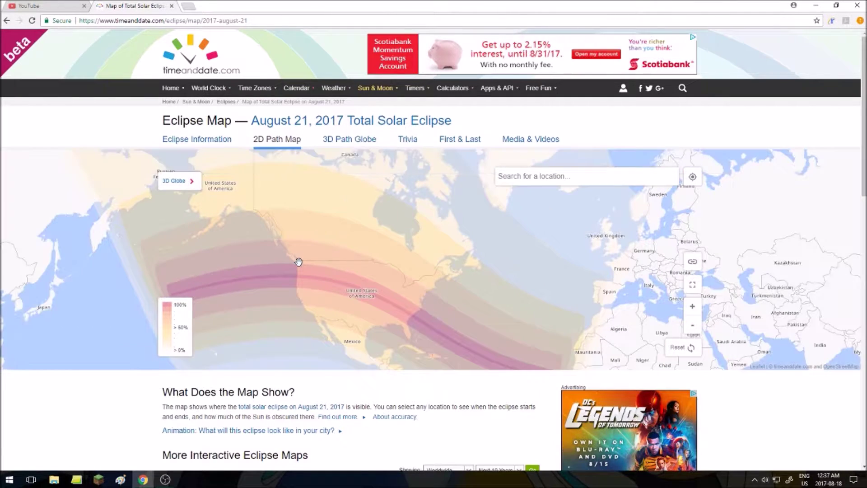
drag(335, 281, 322, 229)
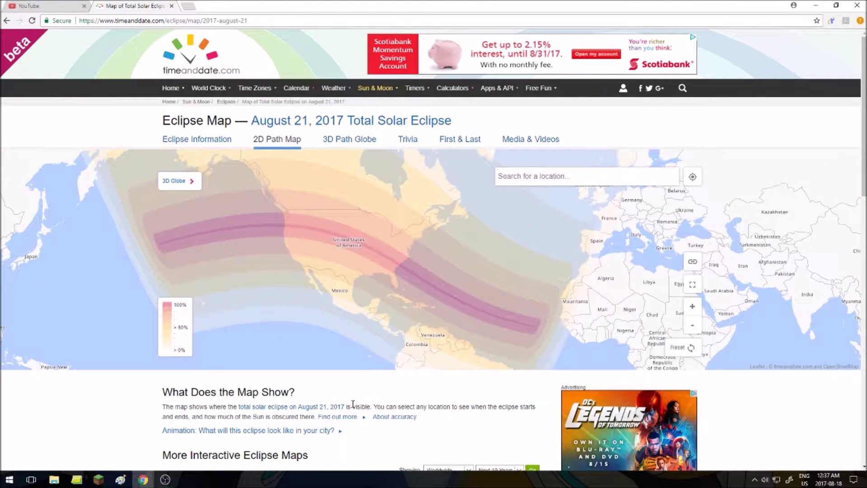
scroll(353, 404, down, 1)
scroll(353, 404, down, 1)
scroll(352, 404, up, 2)
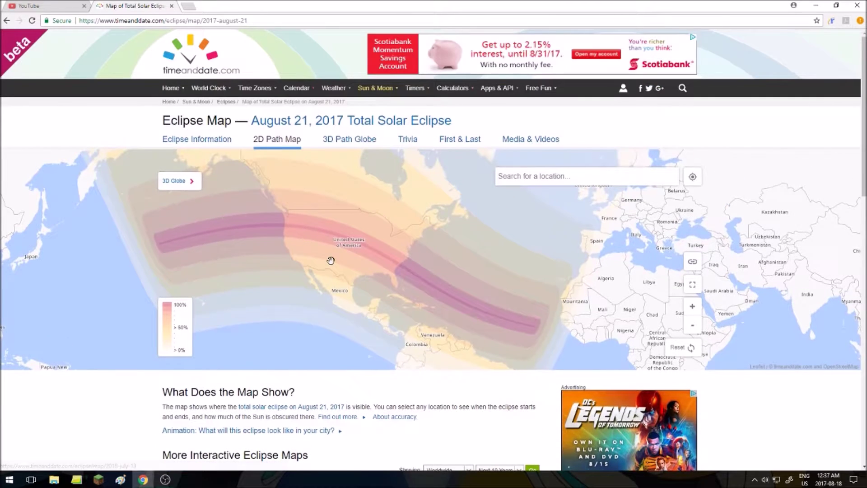
drag(331, 261, 334, 272)
mouse_move(297, 88)
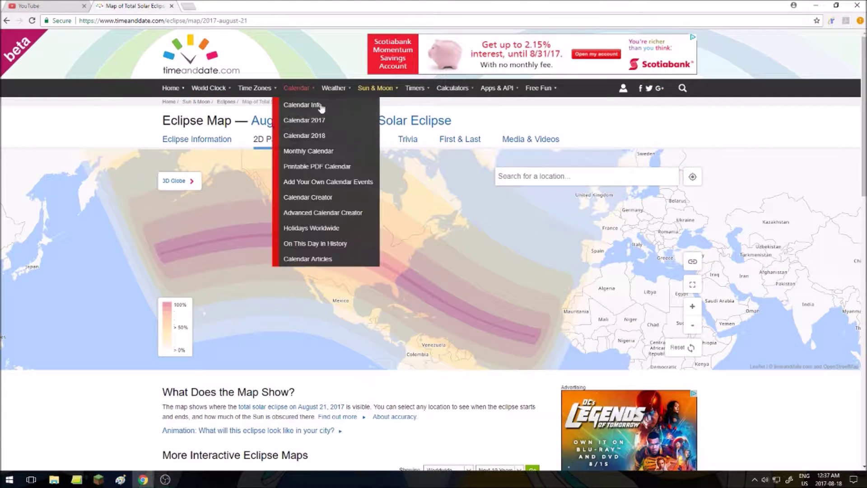
scroll(393, 296, up, 1)
scroll(409, 303, up, 1)
scroll(407, 268, up, 1)
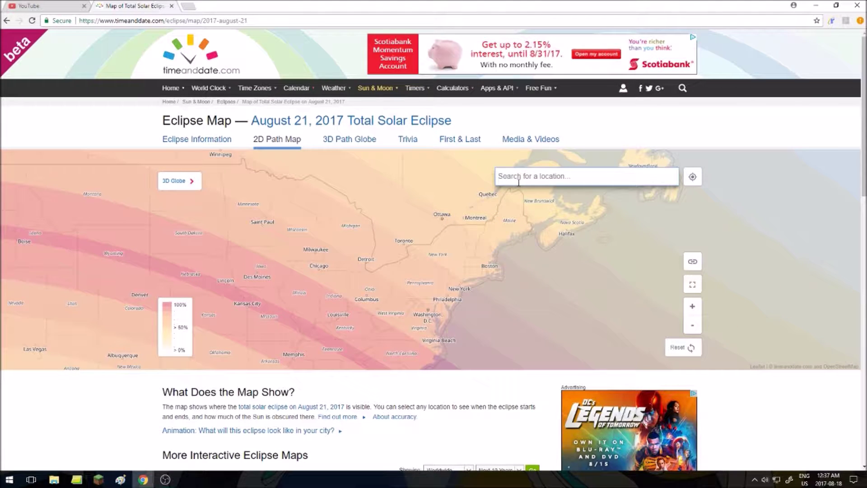
text(Toro)
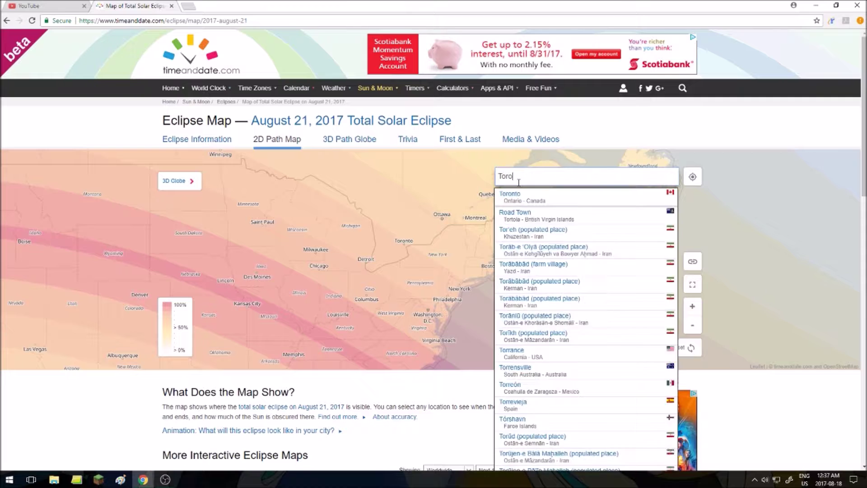
text(nto)
Step: Pick Toronto, Ontario, Canada from the suggestions and open its eclipse animation page
click(517, 194)
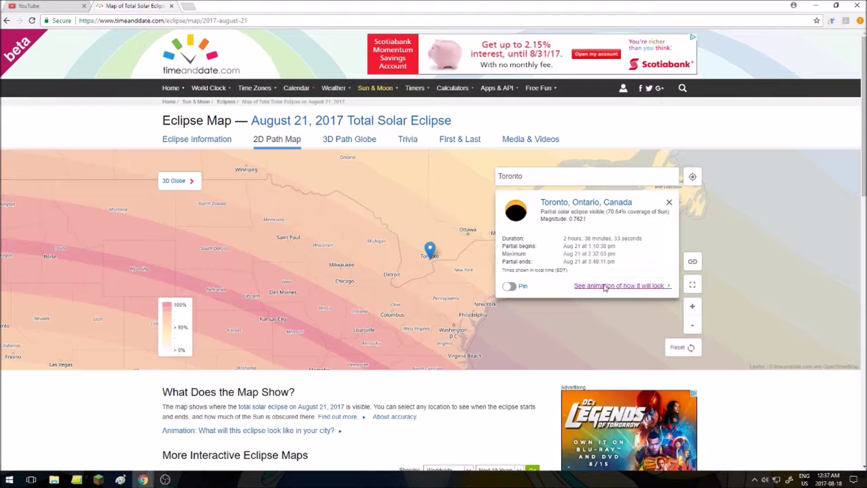
click(606, 286)
scroll(657, 281, down, 2)
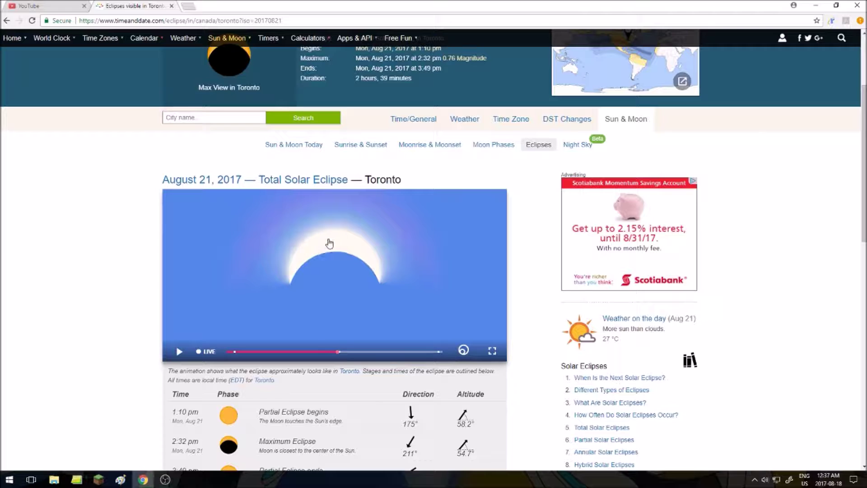
Step: Turn on sun and moon outlines, rewind Toronto's animation and play it
click(464, 350)
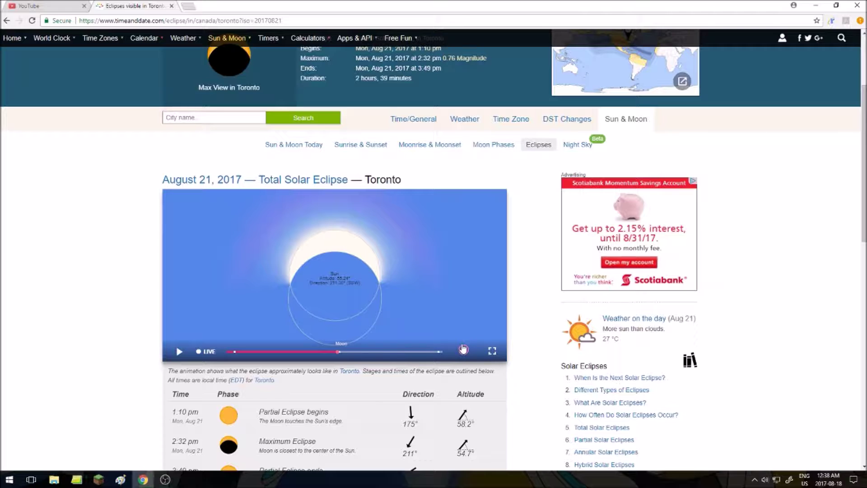
scroll(378, 346, down, 2)
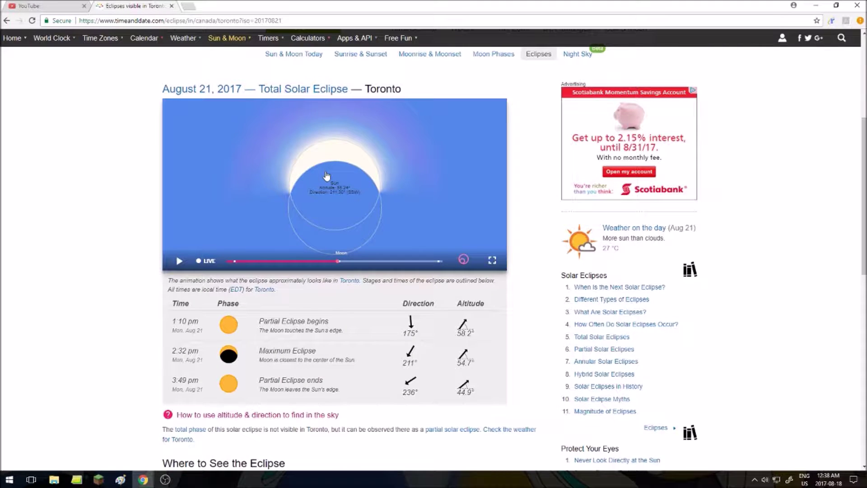
scroll(401, 207, up, 1)
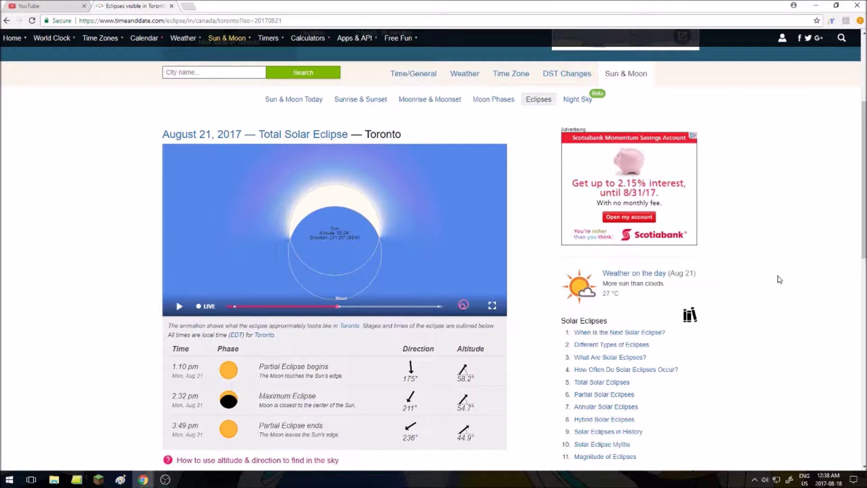
scroll(780, 279, down, 3)
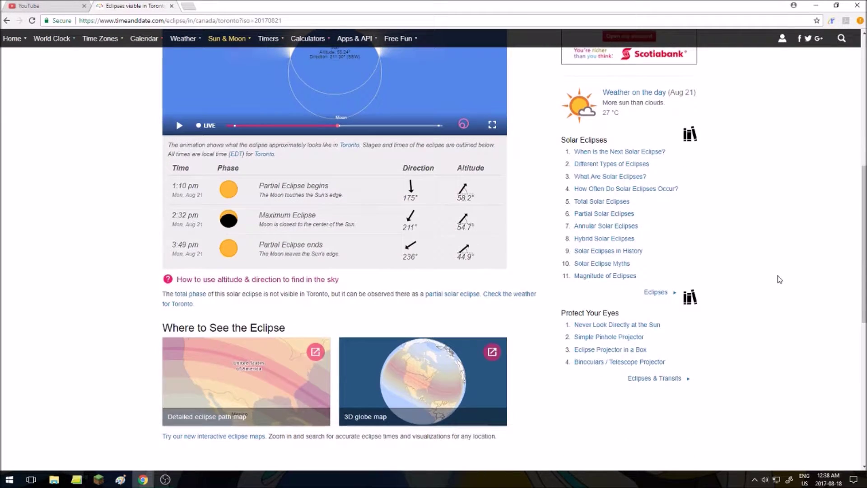
scroll(779, 278, up, 2)
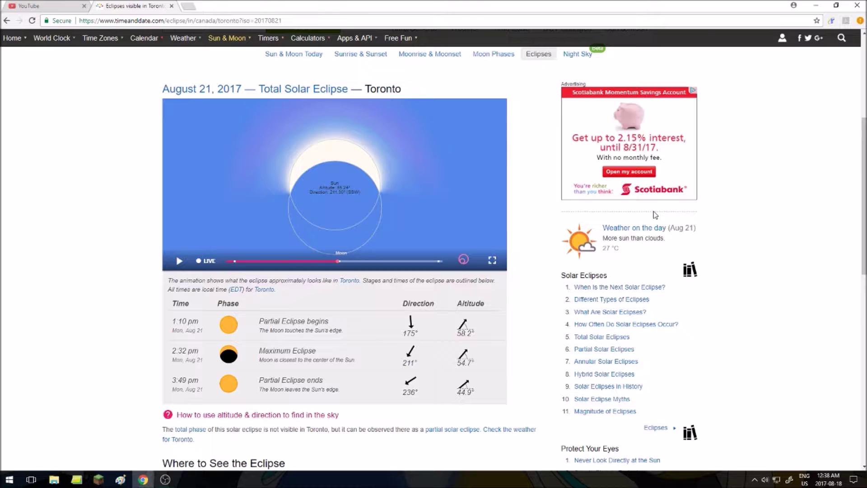
scroll(468, 299, down, 1)
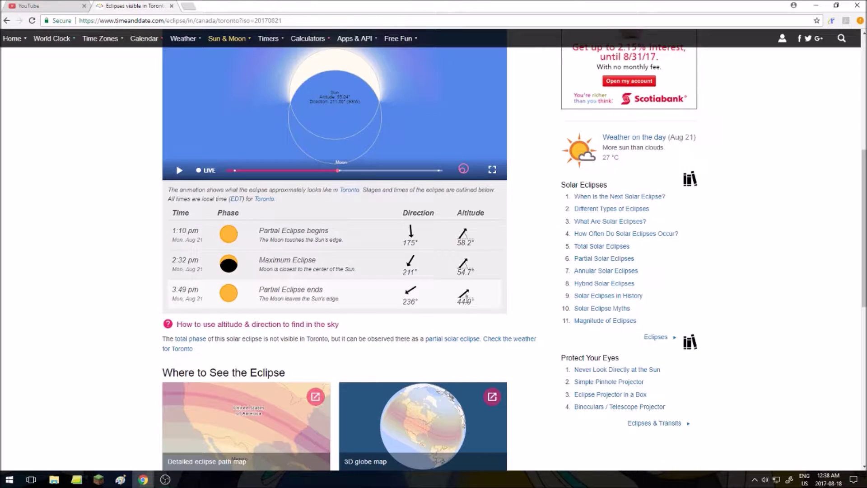
scroll(466, 300, down, 2)
scroll(467, 302, up, 2)
scroll(467, 304, up, 3)
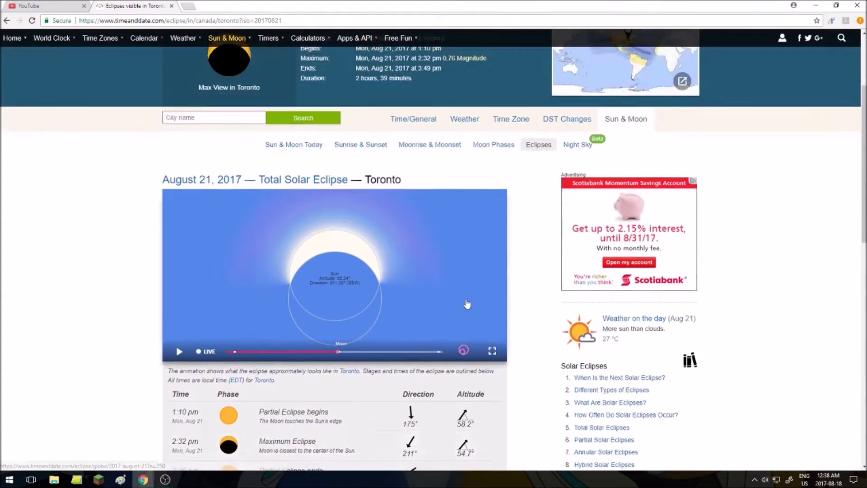
scroll(467, 305, down, 2)
scroll(467, 302, up, 1)
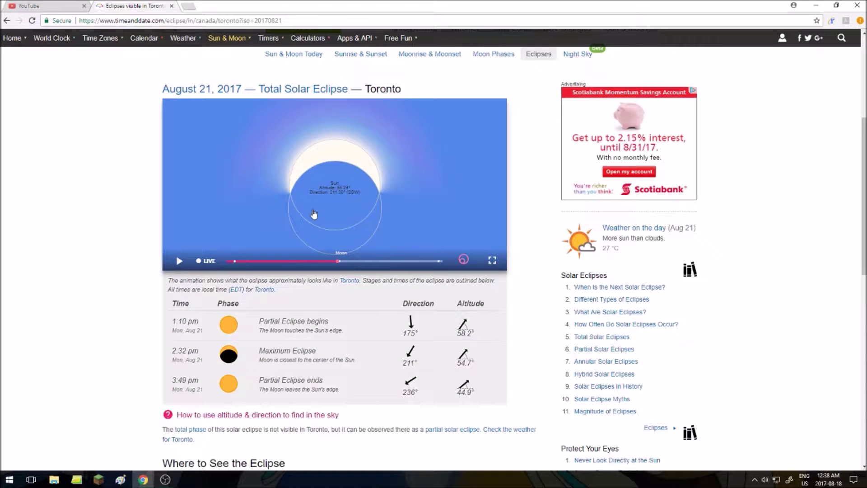
drag(341, 269, 210, 280)
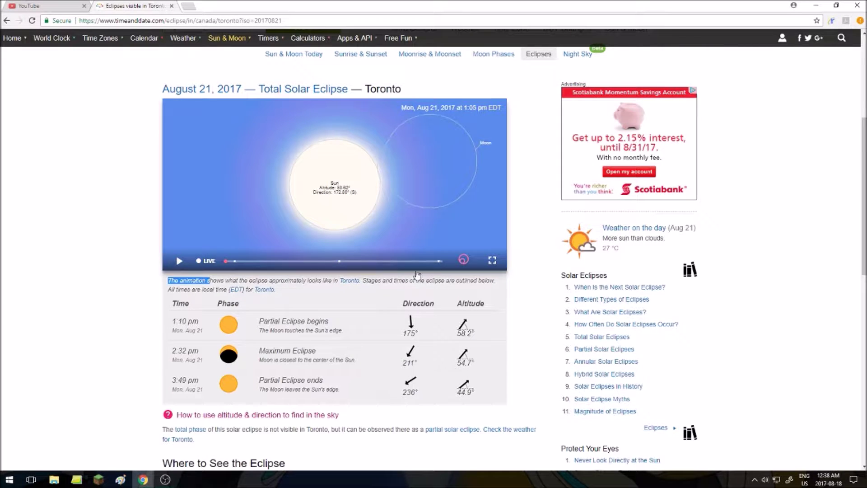
click(177, 260)
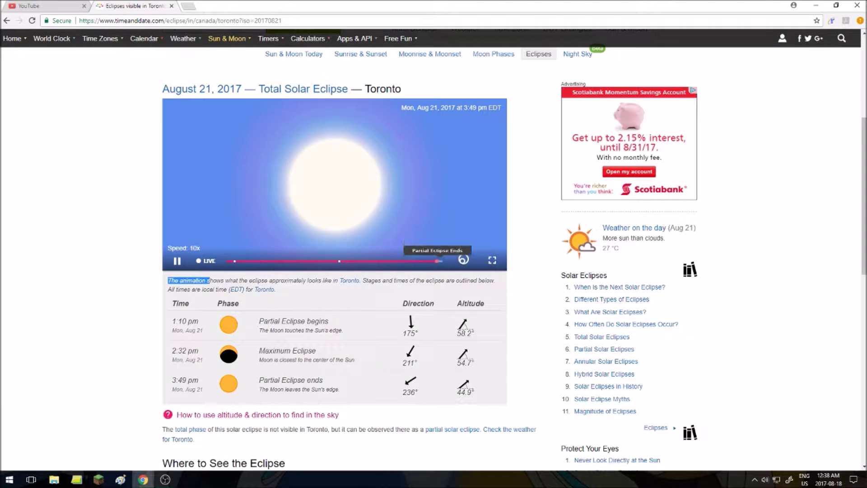
scroll(817, 246, down, 4)
scroll(808, 280, down, 2)
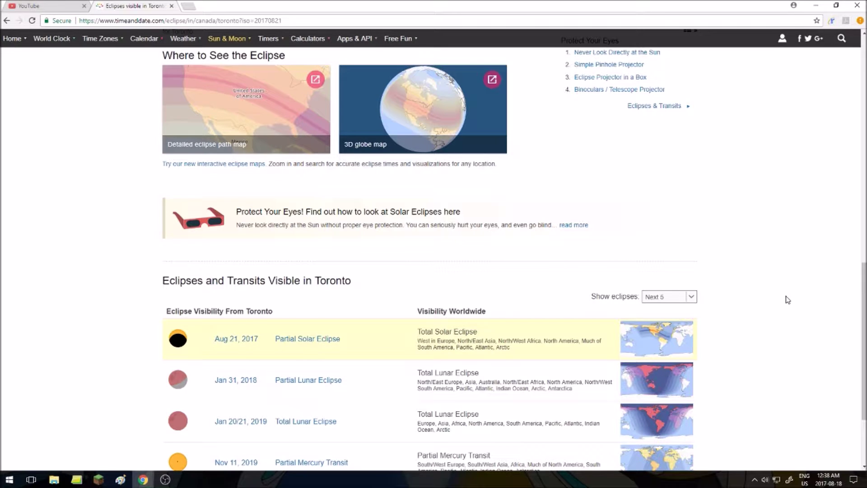
scroll(787, 300, up, 3)
scroll(787, 300, up, 3)
scroll(786, 300, up, 3)
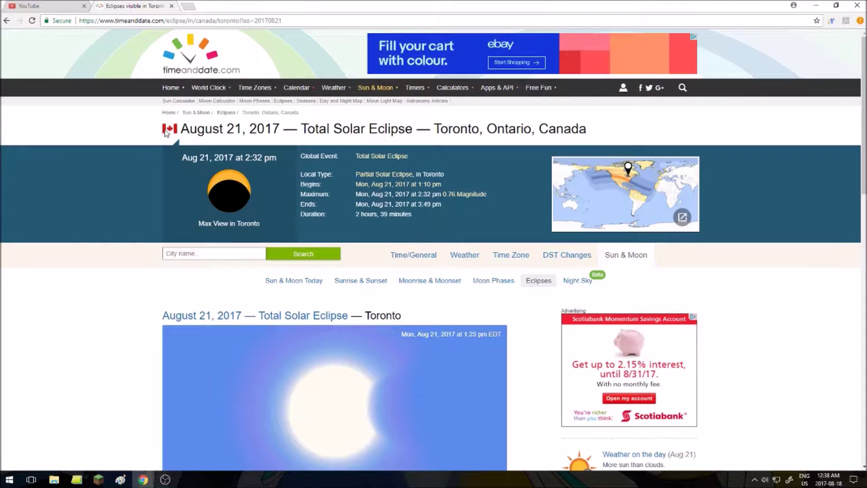
Step: Return to the eclipse map and pan west to the Pacific coast near Vancouver
click(6, 21)
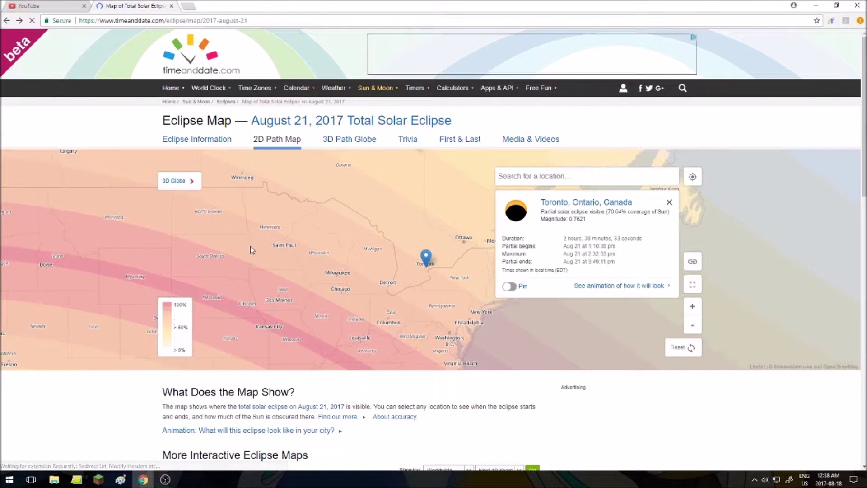
drag(257, 230, 249, 244)
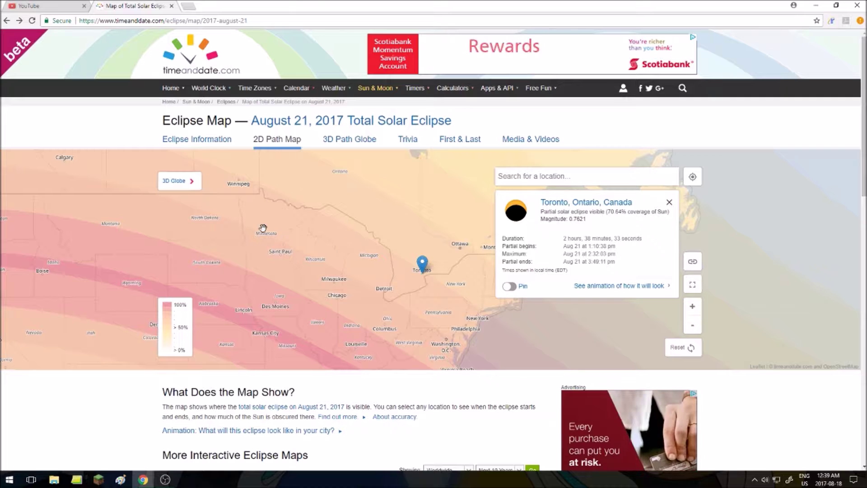
drag(260, 230, 342, 238)
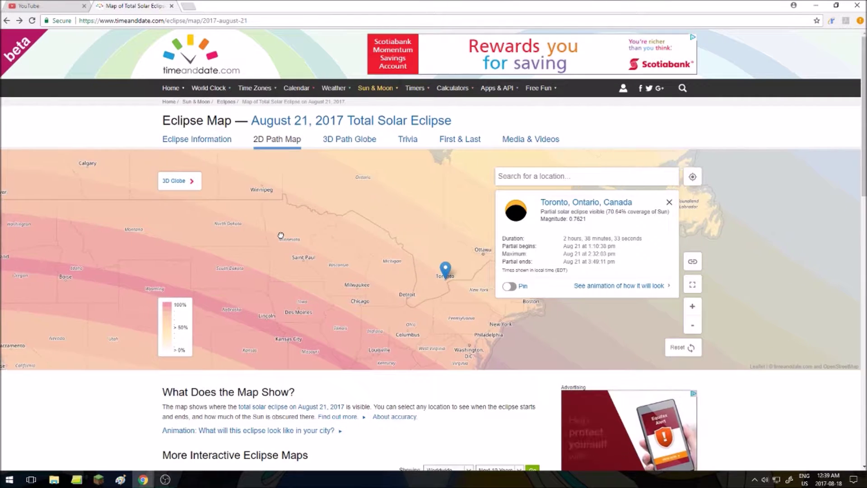
drag(265, 251, 457, 307)
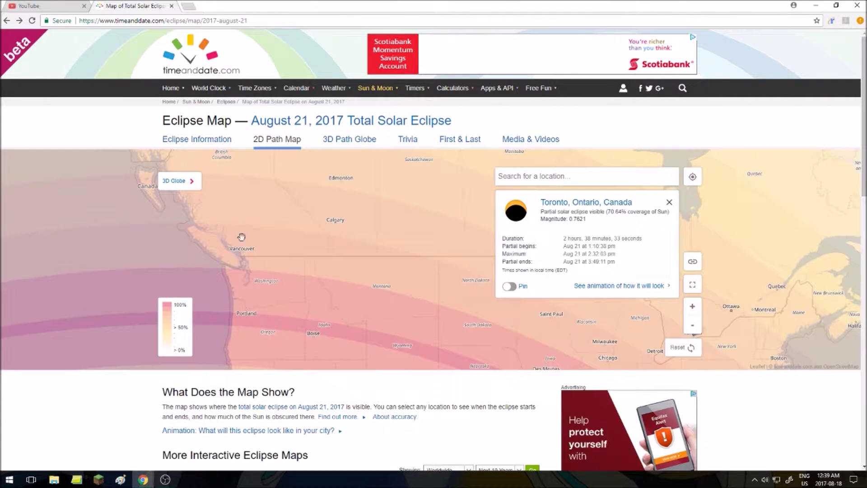
scroll(204, 247, up, 1)
Step: Search for Vancouver and select Vancouver, British Columbia, Canada
click(543, 157)
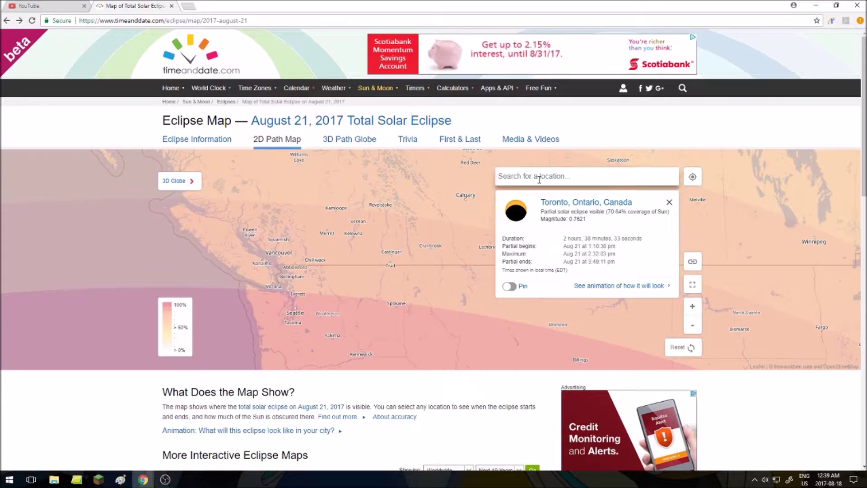
click(537, 180)
text(Van)
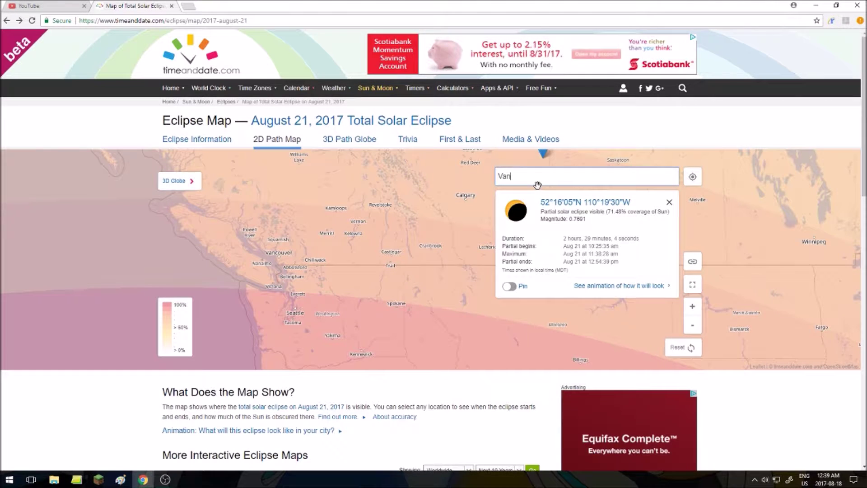
text(cou)
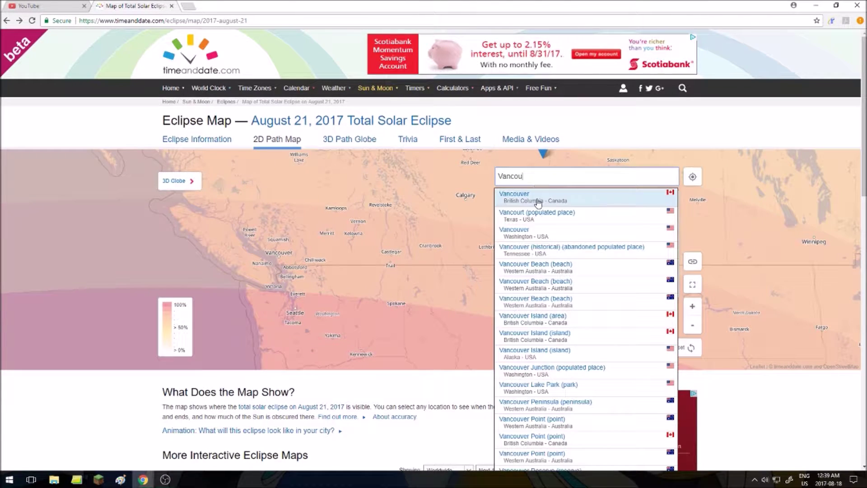
click(538, 196)
Step: Play Vancouver's eclipse animation from the start, then open the detailed eclipse path map
click(622, 288)
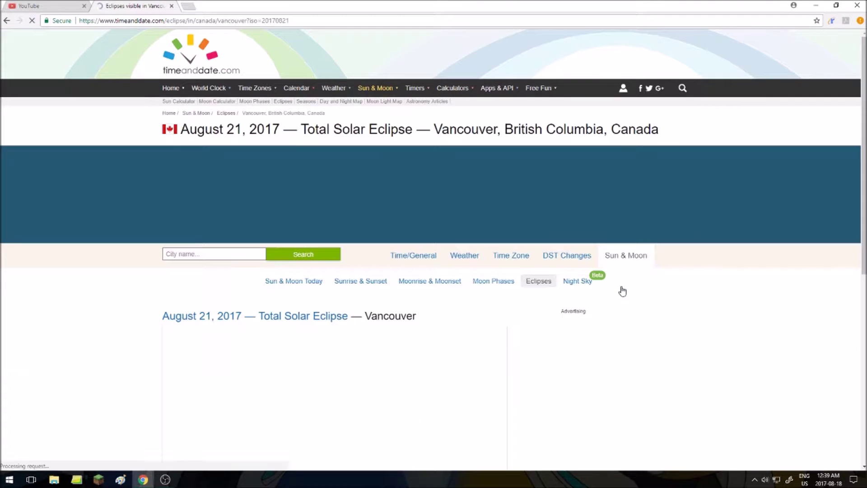
scroll(538, 327, down, 2)
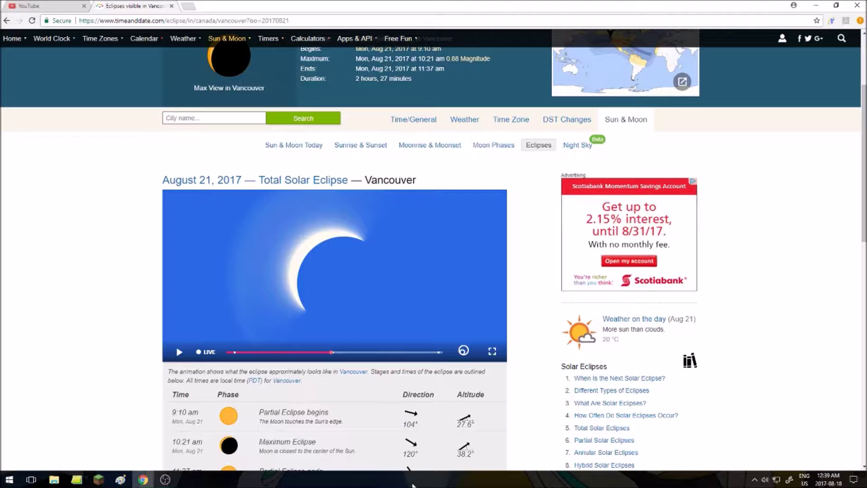
drag(341, 355, 232, 360)
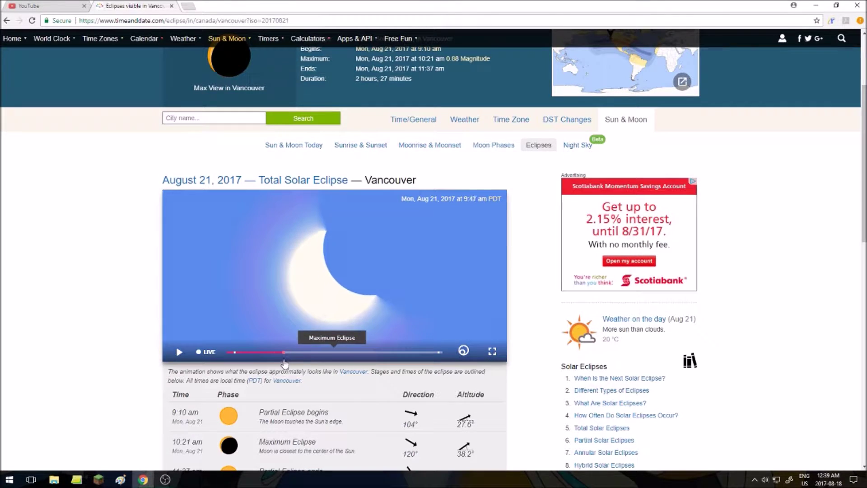
mouse_move(219, 359)
mouse_down()
mouse_move(411, 356)
mouse_move(224, 365)
mouse_up()
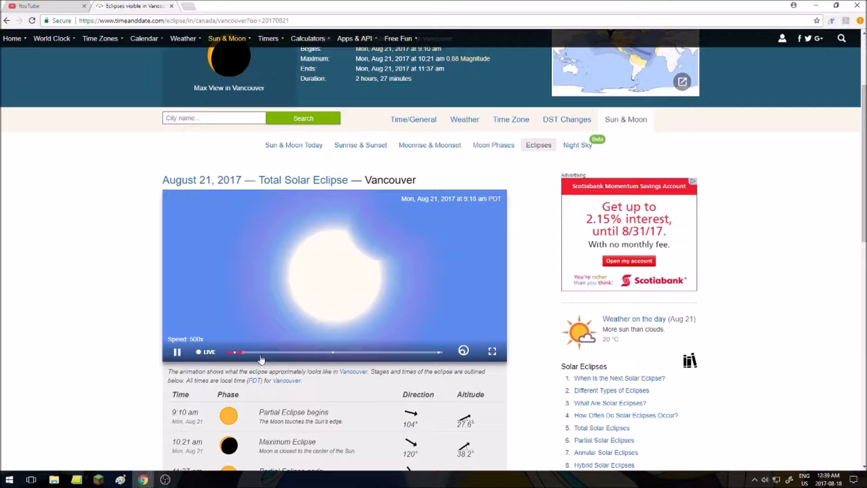
click(225, 352)
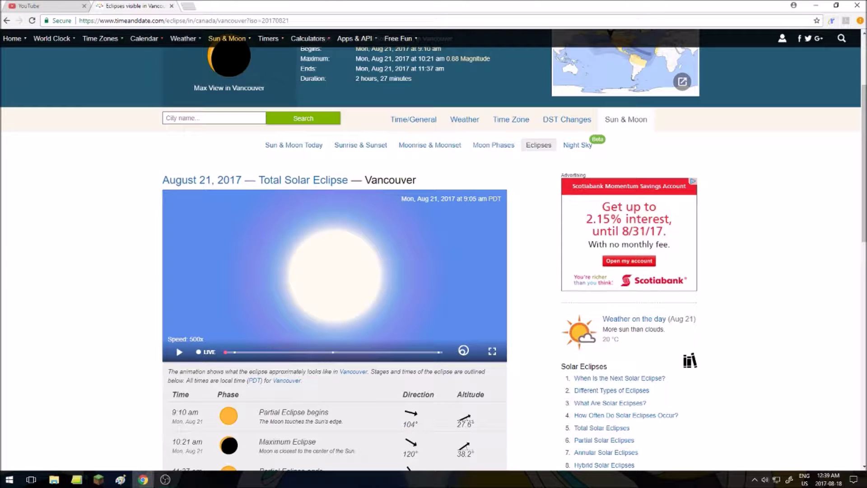
click(177, 351)
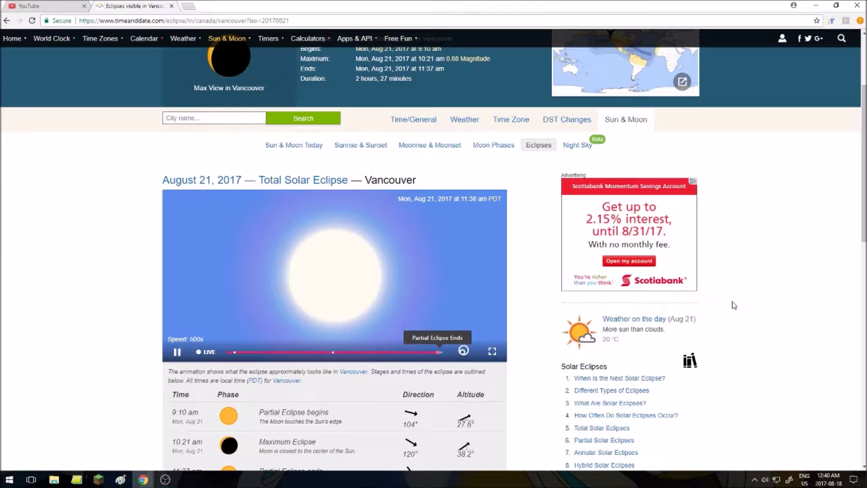
scroll(716, 298, down, 4)
scroll(716, 284, up, 3)
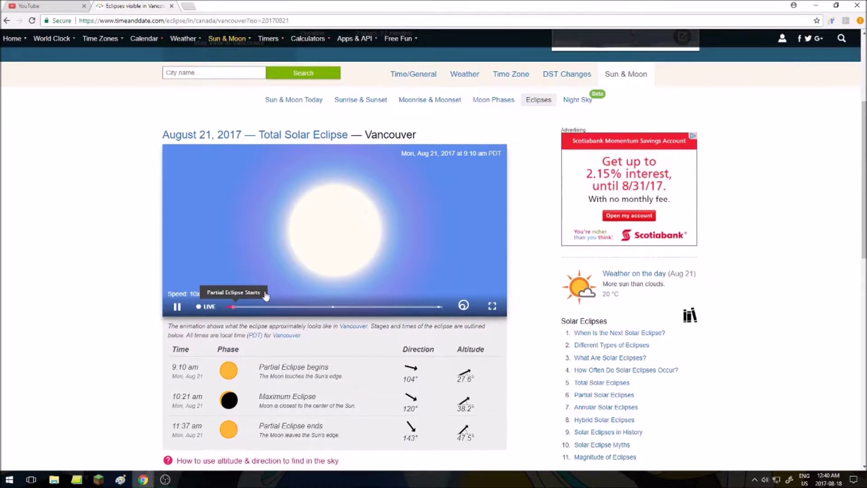
scroll(528, 295, down, 3)
scroll(652, 295, up, 5)
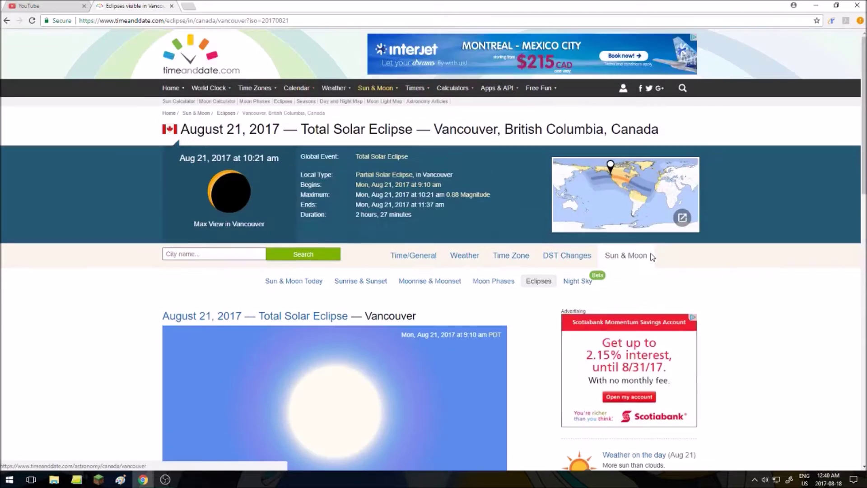
scroll(475, 271, down, 5)
scroll(291, 247, down, 3)
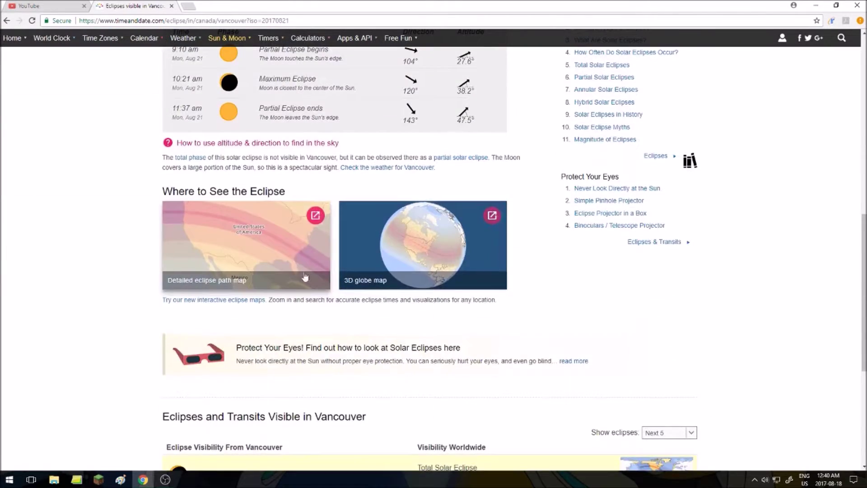
click(290, 248)
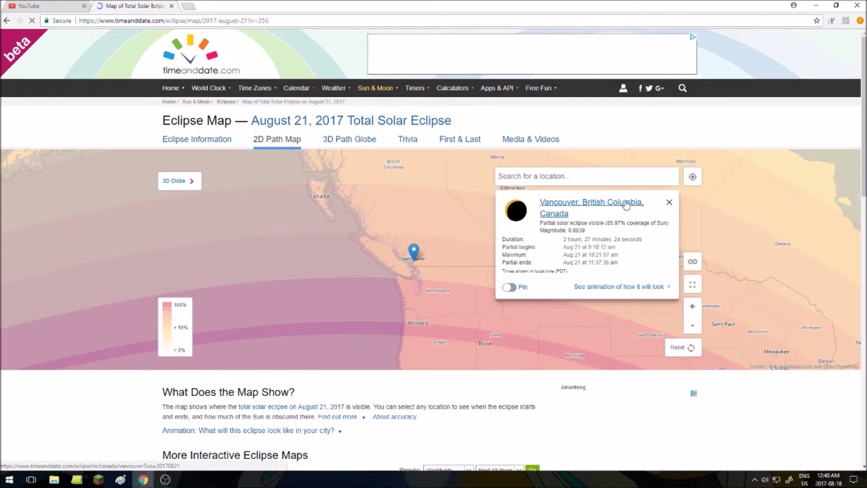
Step: Close Vancouver's info, pan to the eastern US and check coverage in eastern Canada
click(670, 205)
mouse_move(673, 282)
mouse_down()
mouse_move(576, 203)
mouse_move(431, 198)
mouse_up()
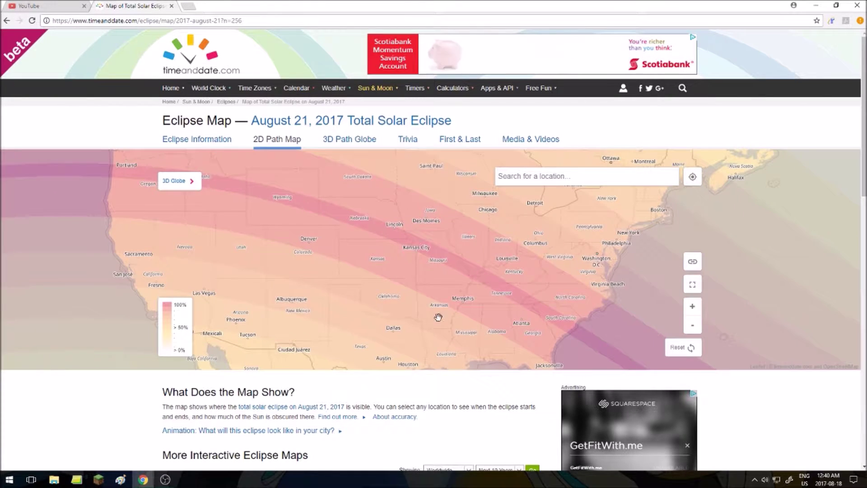
mouse_move(441, 316)
mouse_down()
mouse_move(419, 286)
mouse_move(333, 351)
mouse_up()
drag(391, 309, 312, 366)
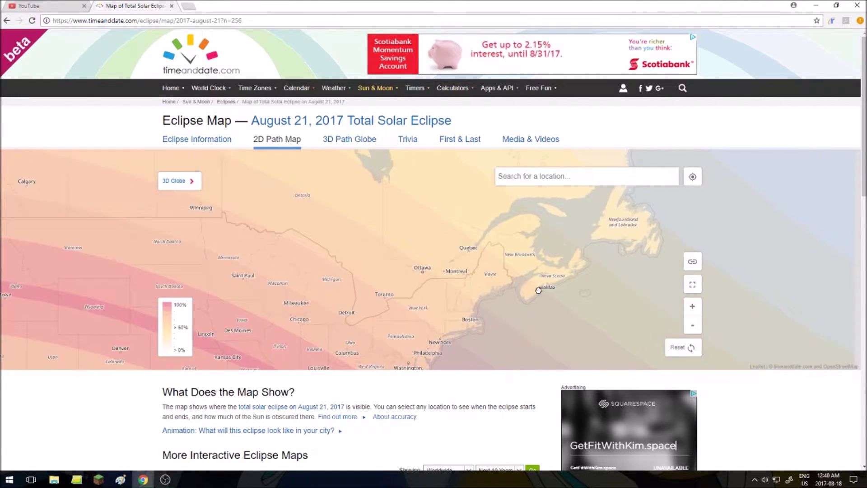
mouse_move(475, 296)
mouse_down()
mouse_move(452, 262)
mouse_move(464, 251)
mouse_up()
click(465, 252)
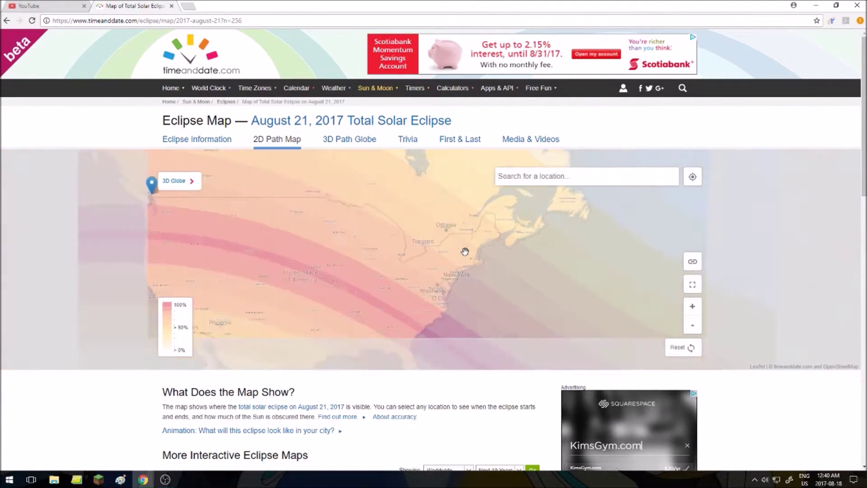
Step: Search for New York, correct the typo, and select New York
click(530, 182)
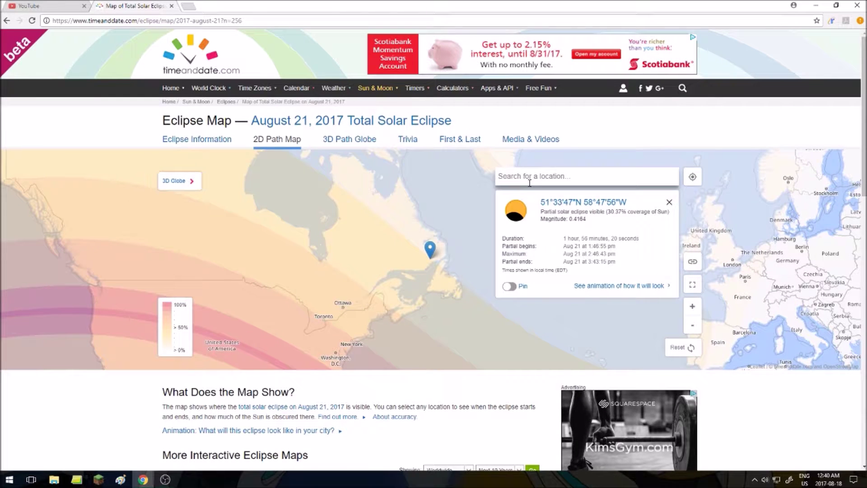
text(Nw)
key(BackSpace)
text(ew)
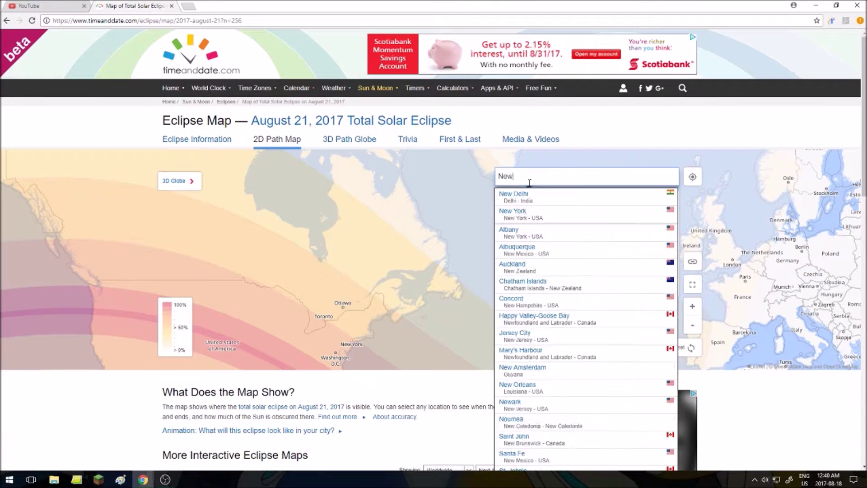
text( York)
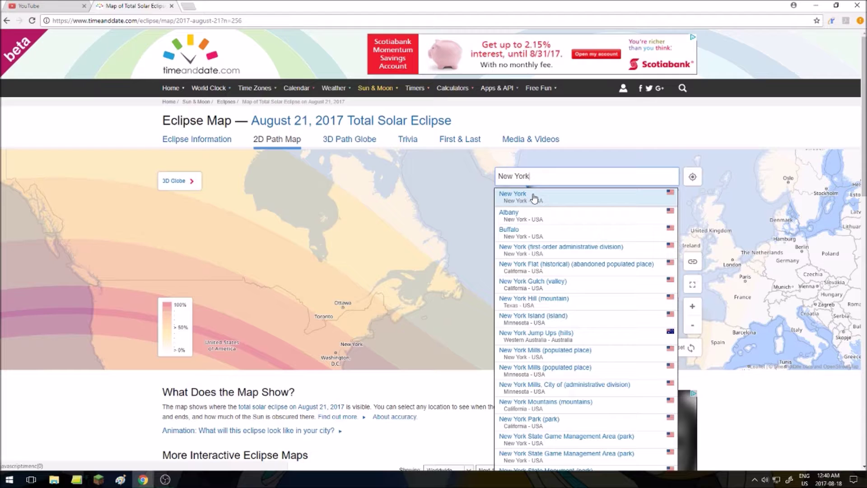
click(533, 193)
Step: Scrub New York's eclipse animation timeline, then open the detailed eclipse path map
click(658, 293)
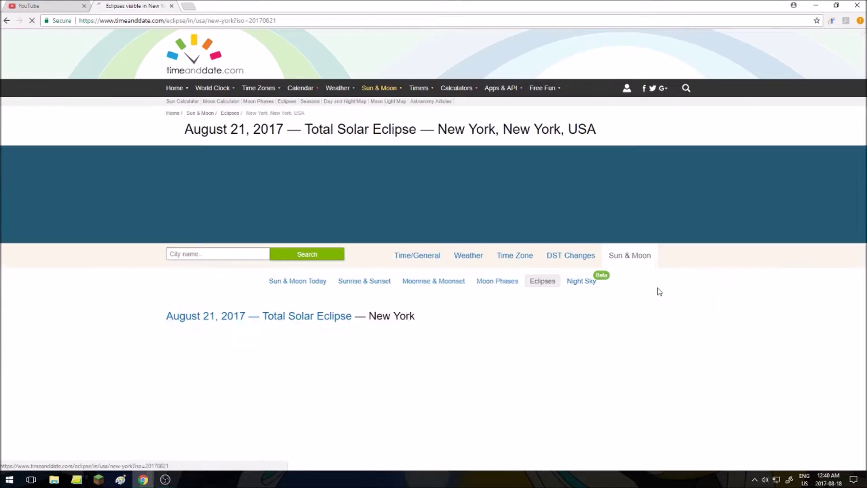
scroll(645, 291, down, 2)
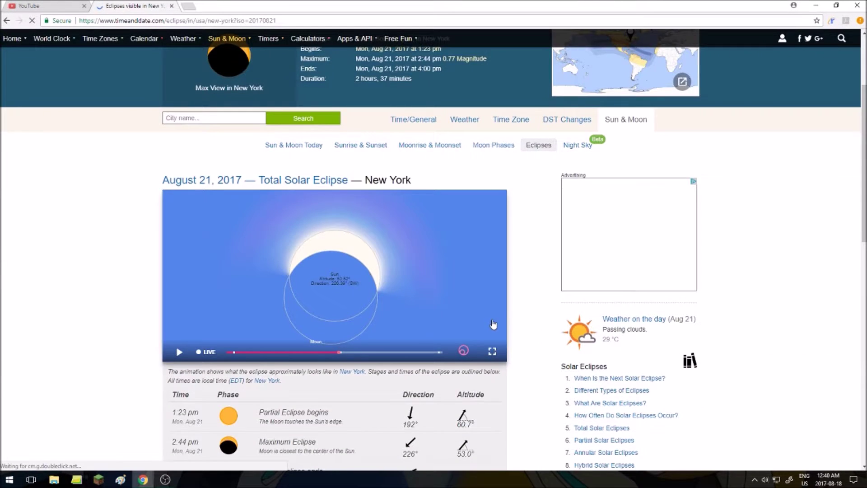
scroll(493, 323, down, 2)
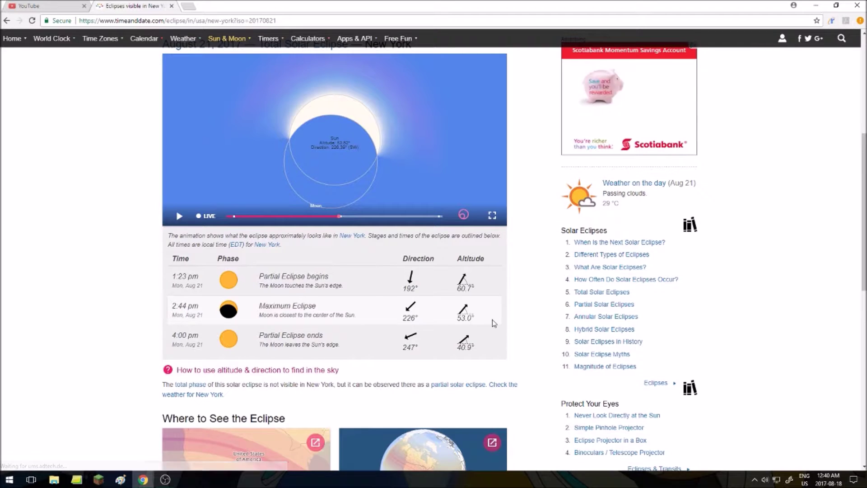
scroll(493, 323, up, 1)
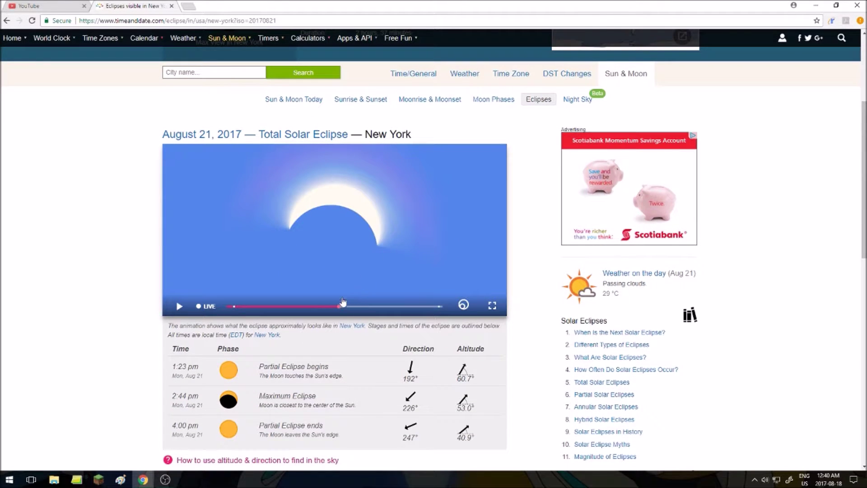
drag(343, 303, 361, 310)
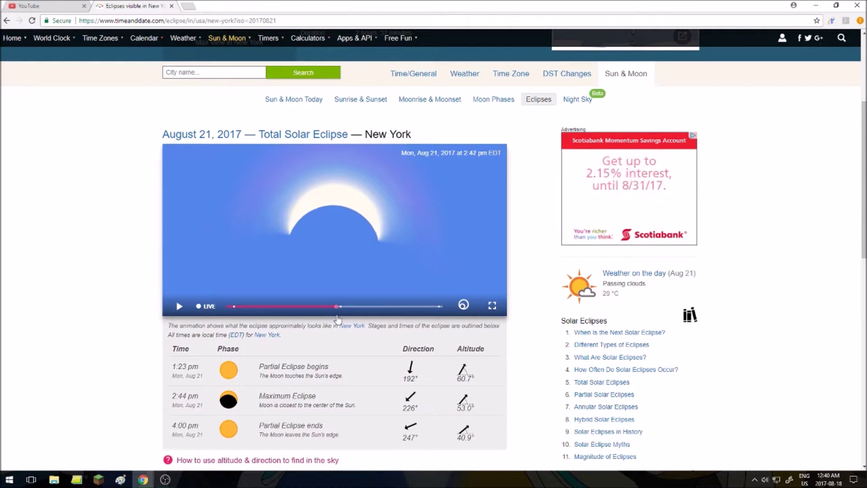
drag(338, 306, 227, 306)
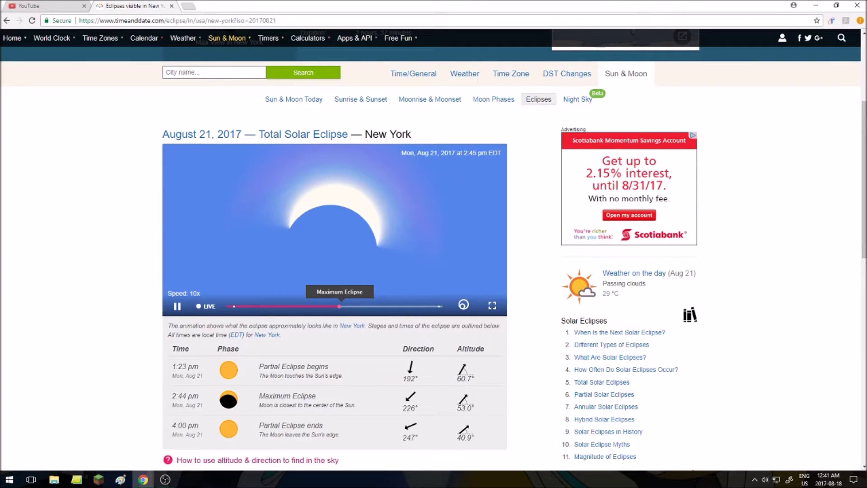
scroll(833, 242, down, 2)
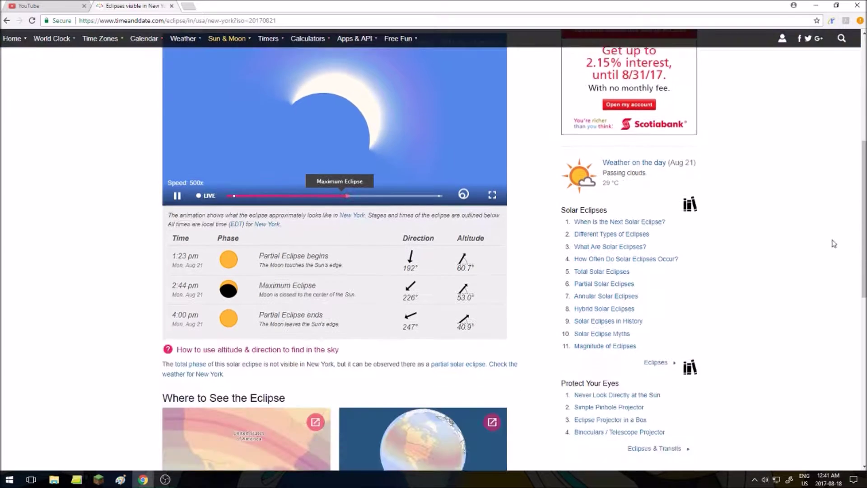
scroll(801, 264, up, 3)
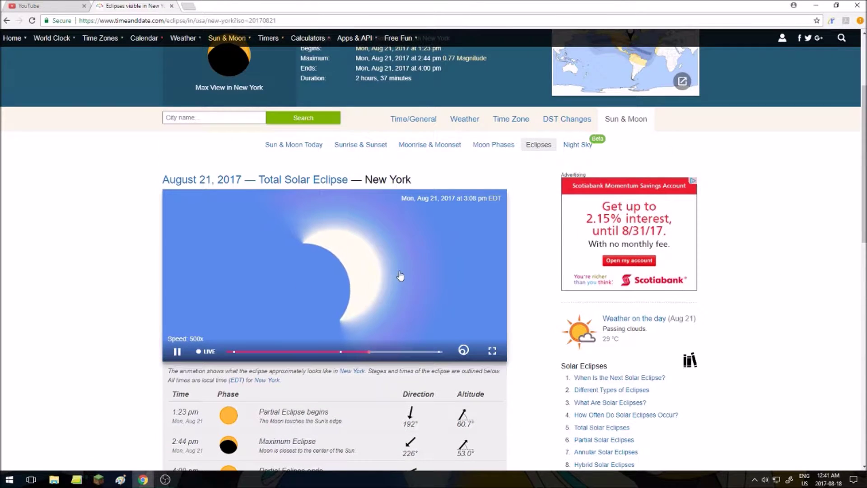
scroll(401, 276, down, 1)
scroll(400, 277, down, 2)
scroll(401, 276, down, 1)
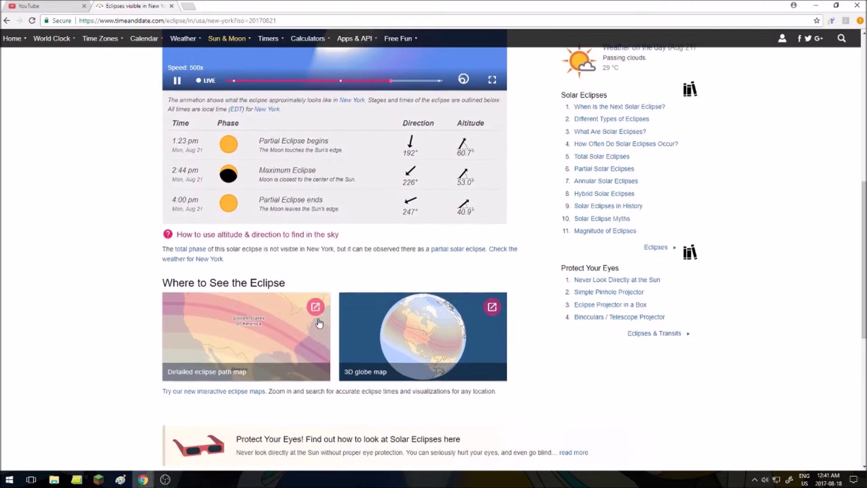
click(264, 344)
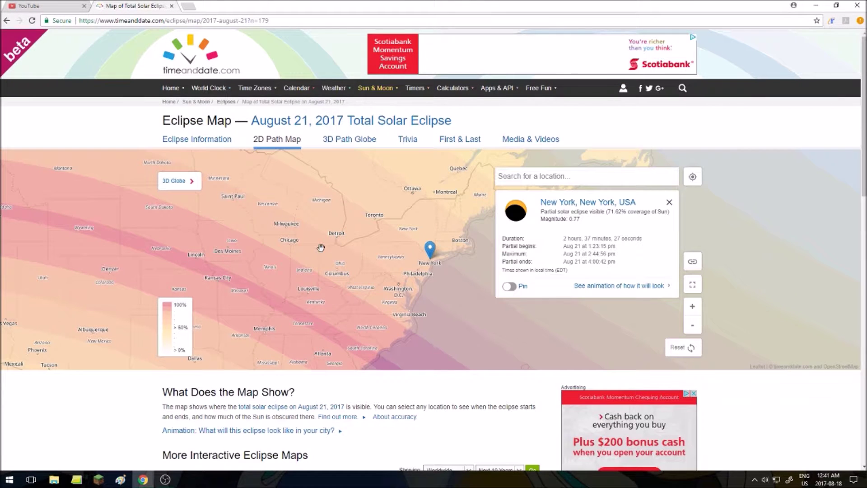
Step: Pan toward the eastern US, choose Charleston, South Carolina, and open its animation page
drag(306, 252, 333, 223)
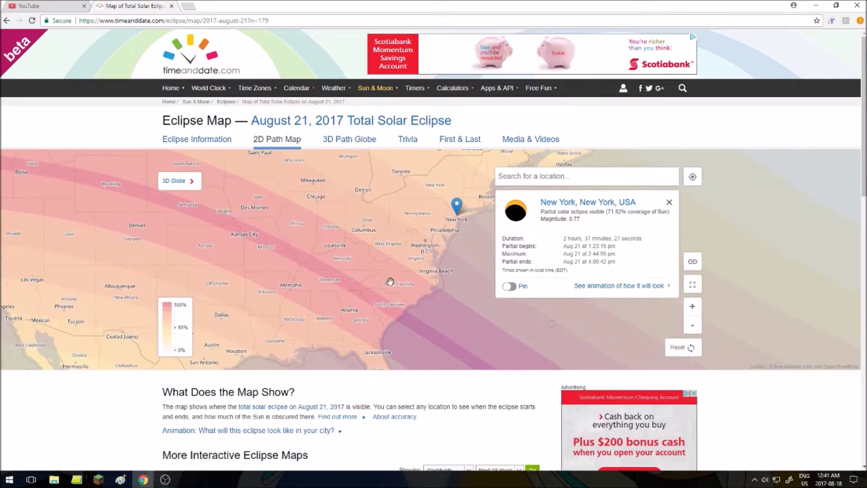
scroll(383, 284, up, 3)
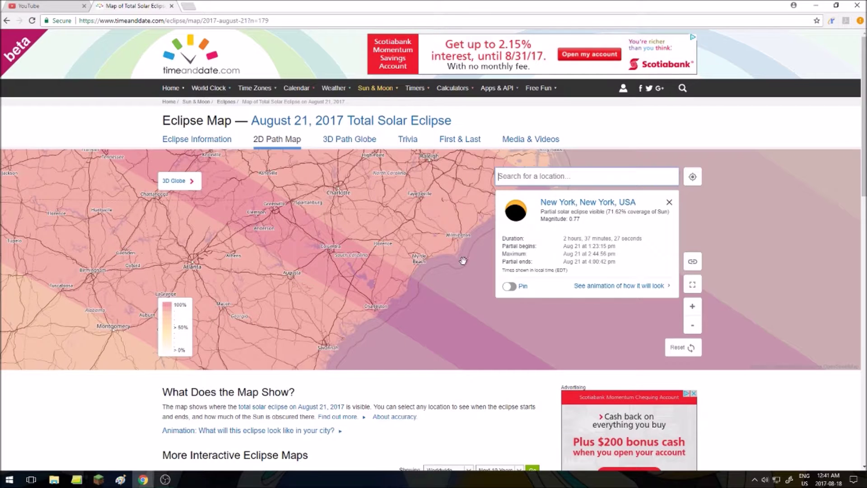
text(Cha)
text(rles)
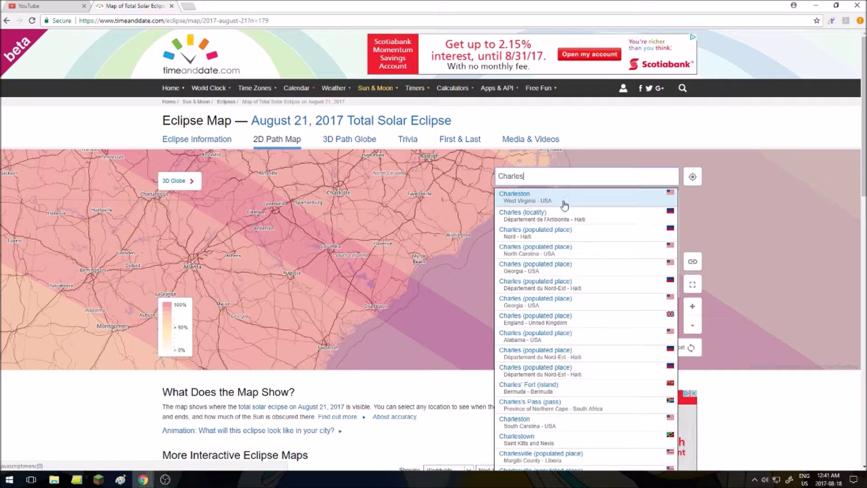
click(548, 423)
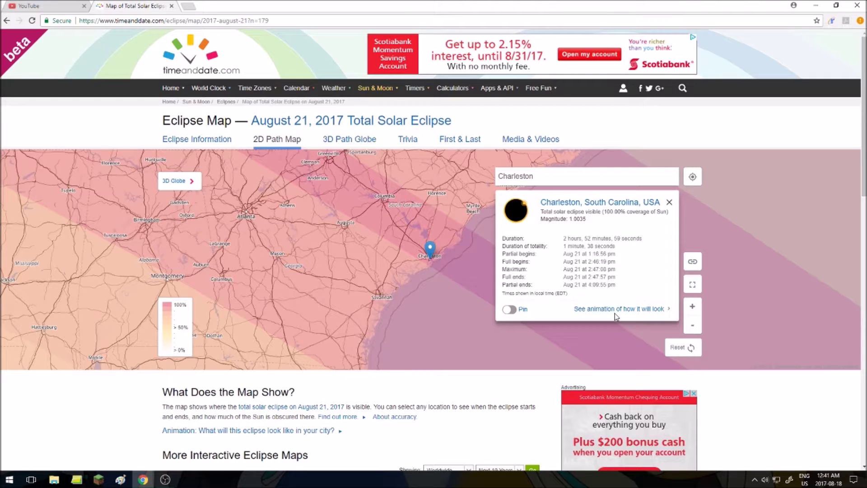
click(613, 311)
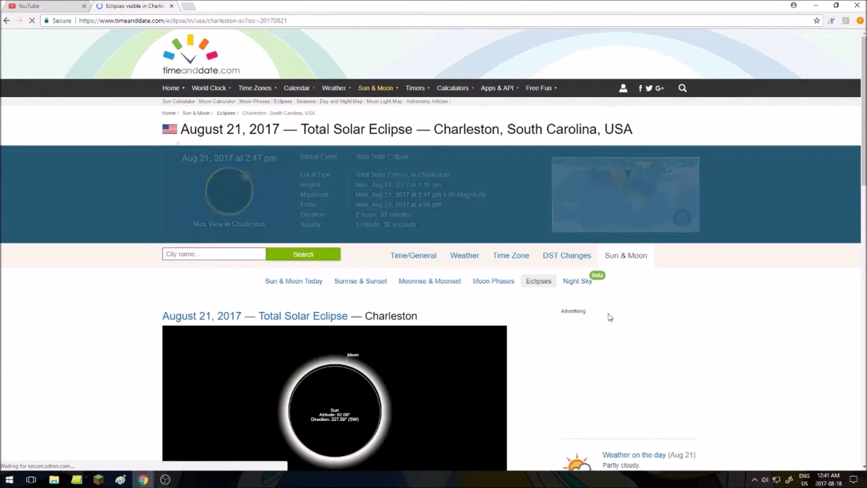
scroll(609, 317, down, 1)
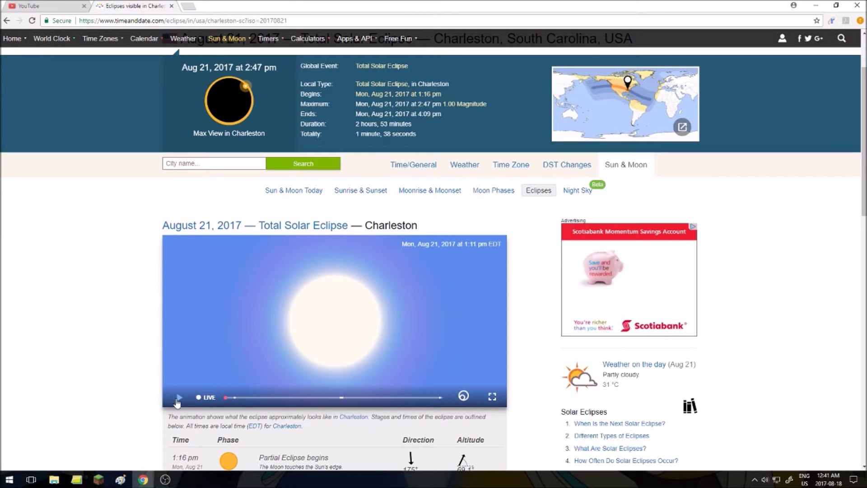
Step: Start playing Charleston's total eclipse animation
click(178, 397)
scroll(231, 397, down, 1)
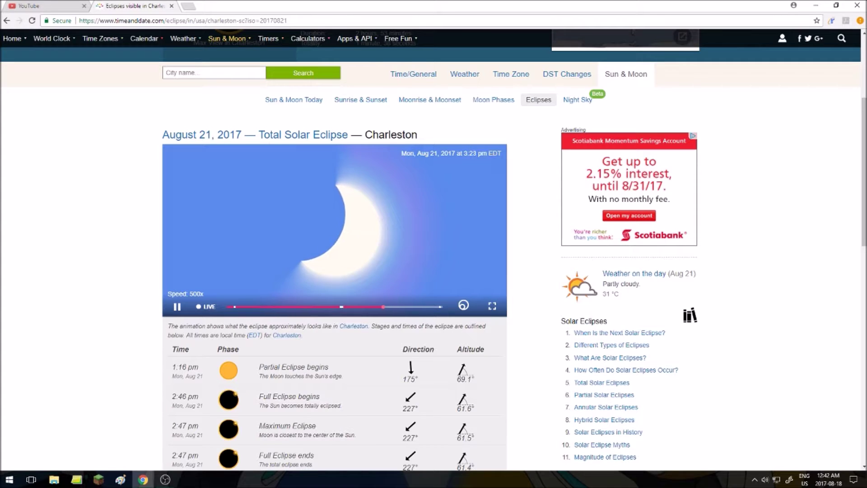
scroll(841, 436, down, 2)
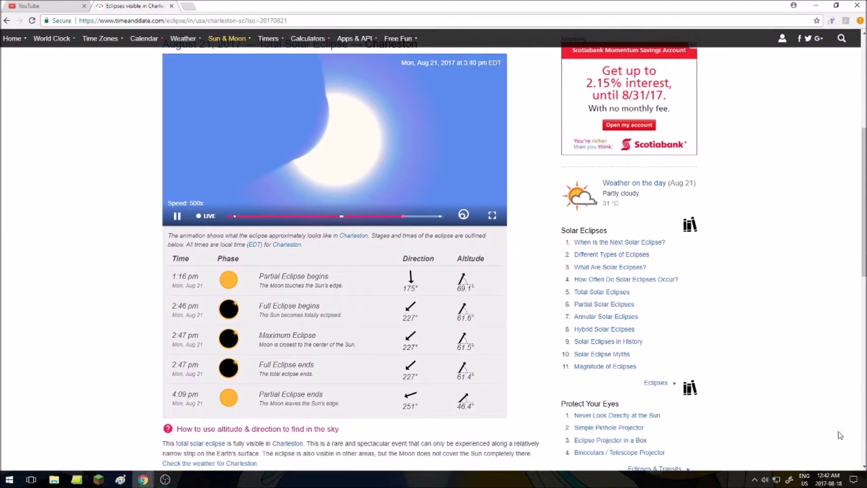
scroll(773, 438, up, 2)
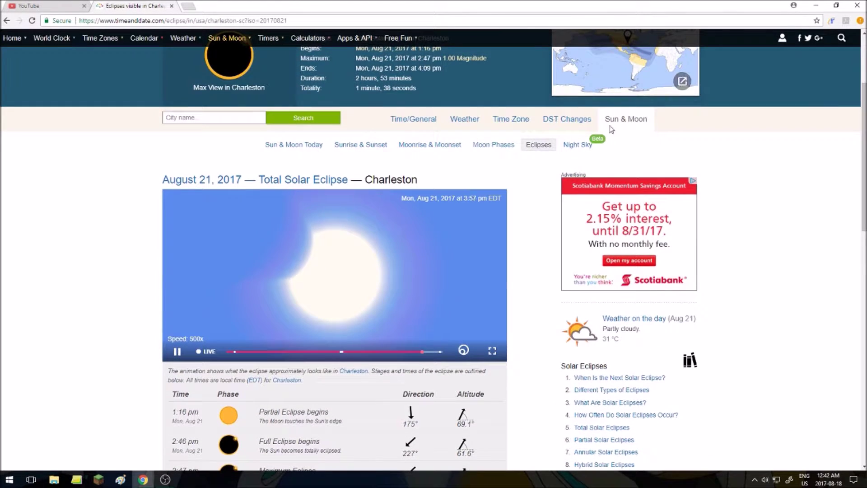
scroll(657, 55, up, 1)
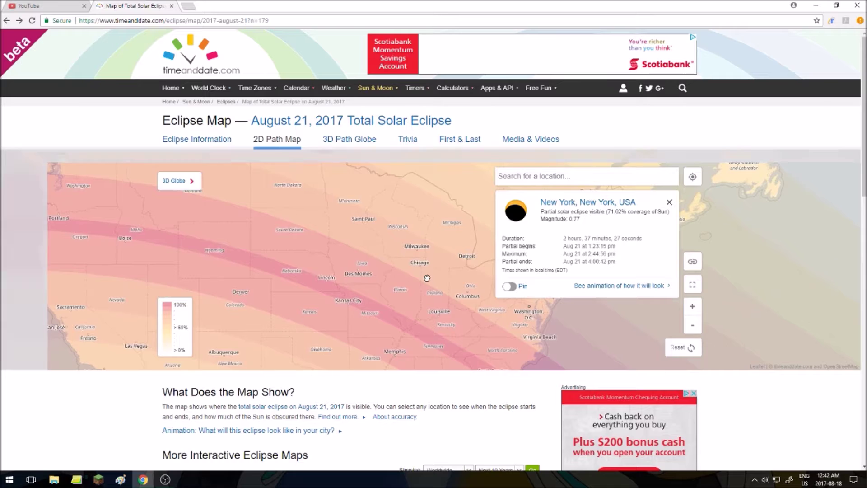
Step: Close the New York details and look up Hamilton, Ontario on the map
drag(102, 224, 256, 236)
scroll(256, 235, up, 2)
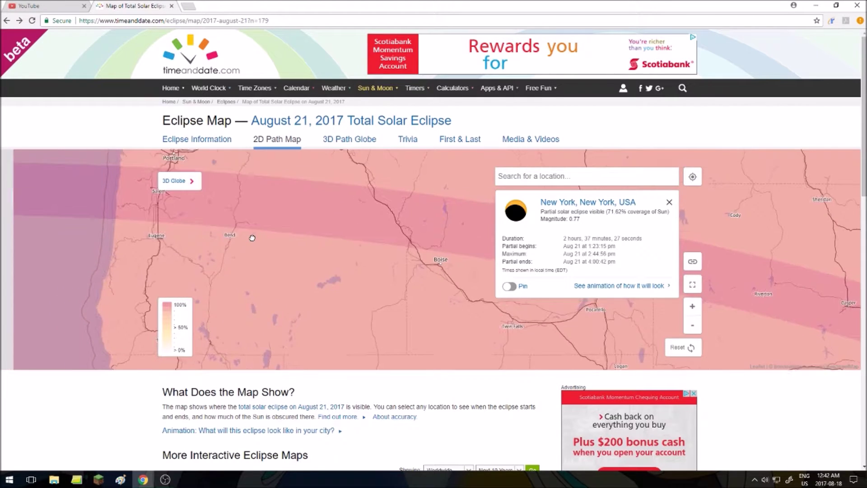
scroll(298, 272, up, 2)
scroll(298, 272, down, 2)
scroll(253, 223, down, 2)
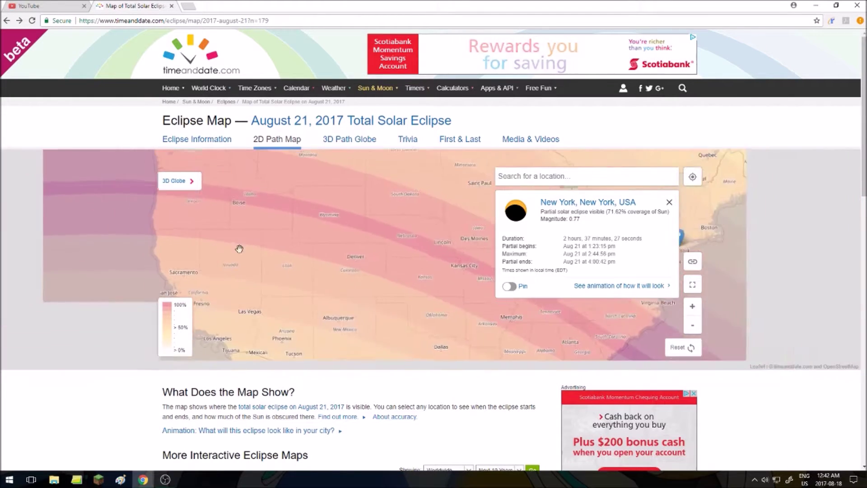
scroll(242, 268, up, 1)
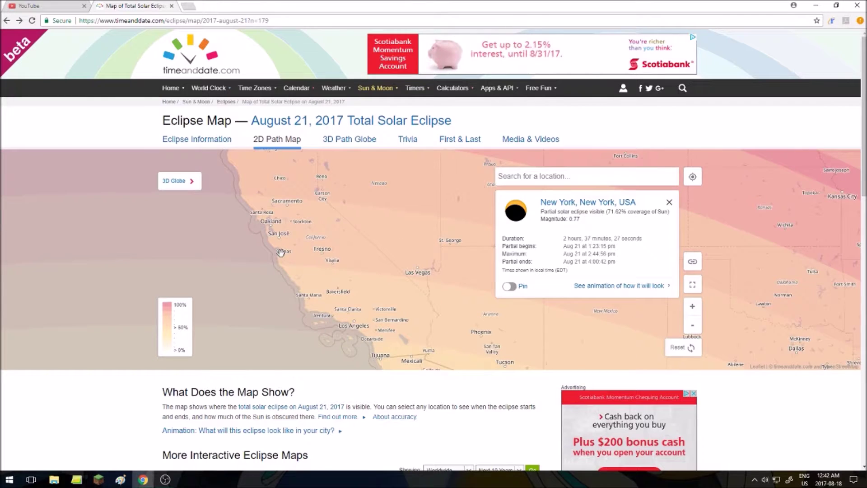
scroll(280, 253, down, 1)
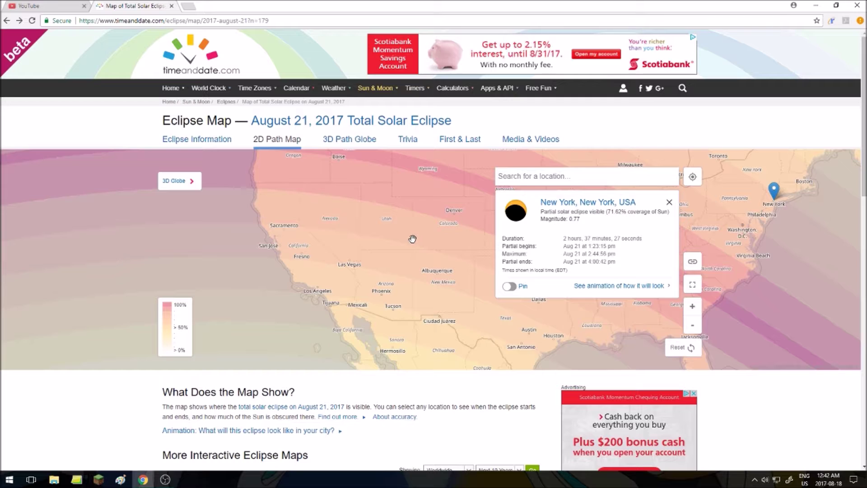
drag(413, 239, 321, 276)
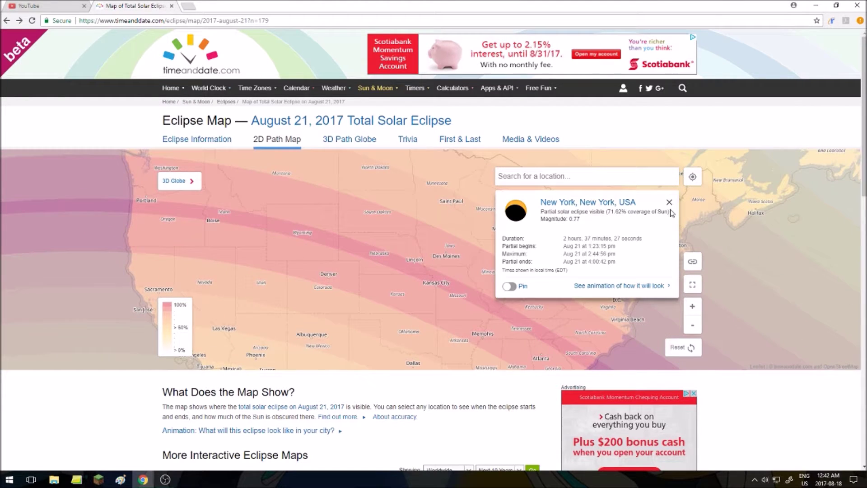
click(669, 202)
click(599, 191)
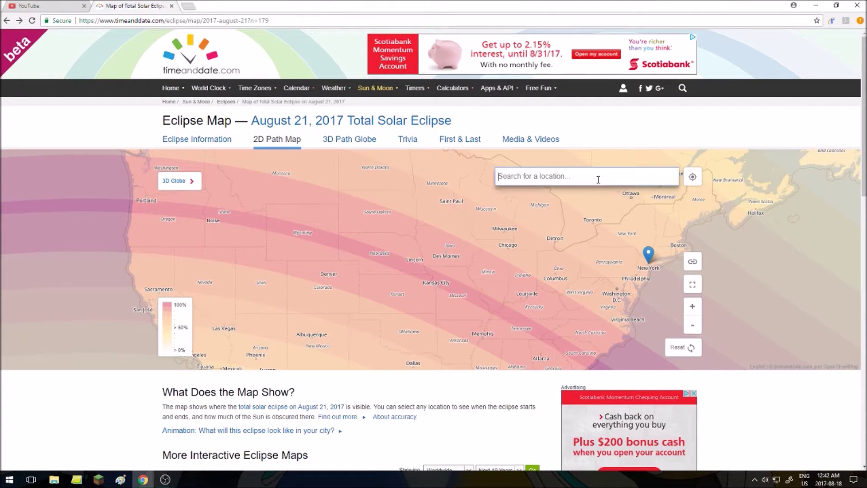
text(Hamilton)
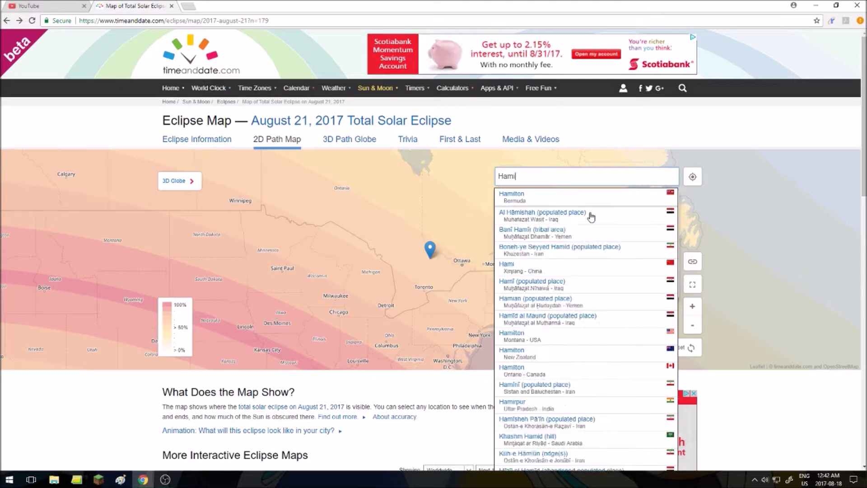
click(633, 226)
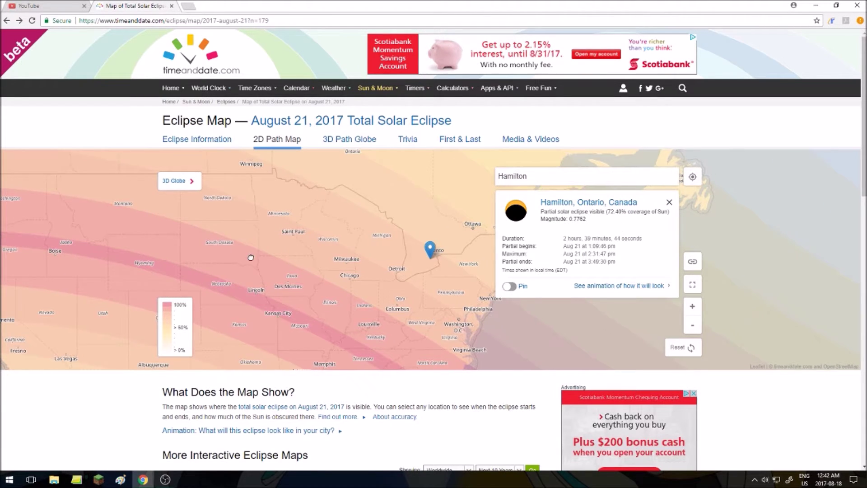
Step: Search for Los Angeles, California and open its eclipse animation page
mouse_move(250, 258)
mouse_down()
mouse_move(353, 265)
mouse_move(403, 213)
mouse_up()
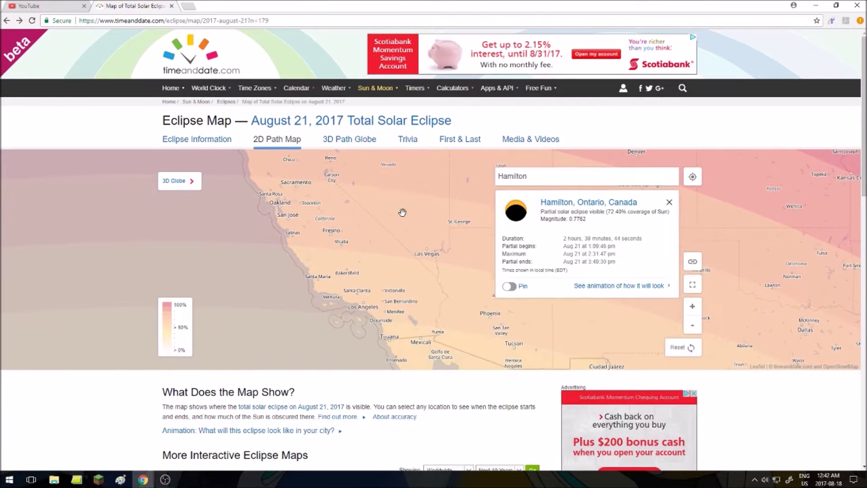
click(587, 178)
text(Lo)
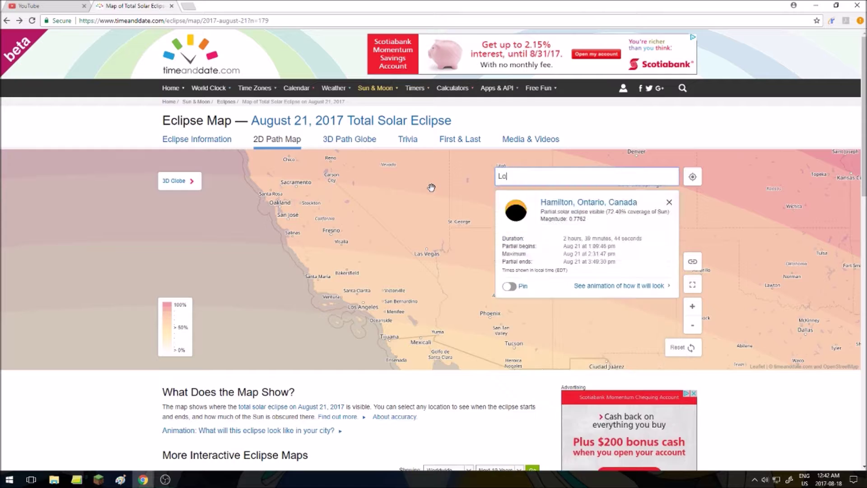
text(s An)
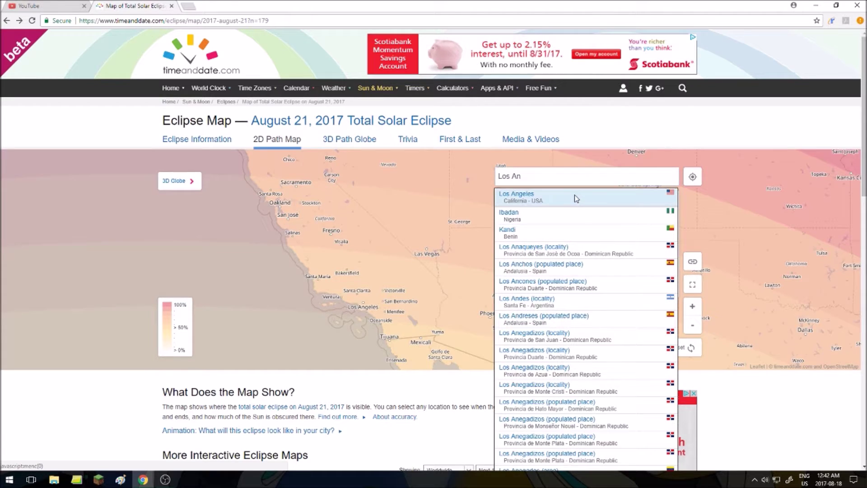
click(574, 195)
click(613, 286)
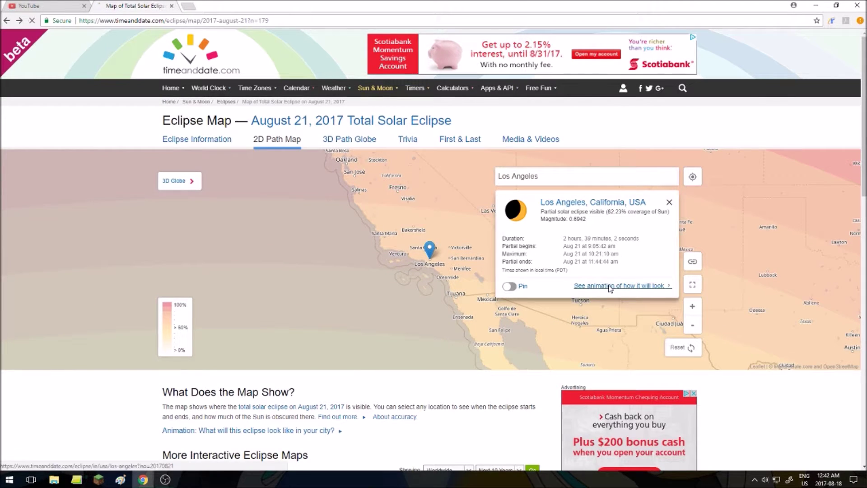
scroll(610, 286, down, 3)
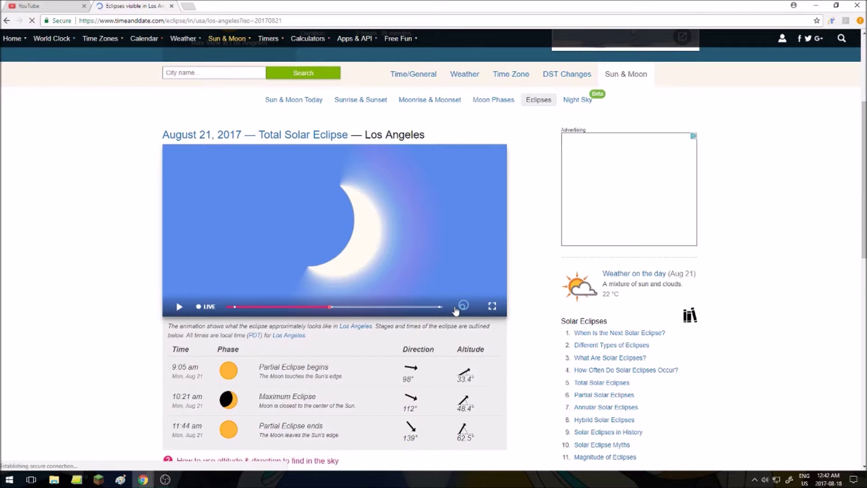
Step: Rewind the Los Angeles animation to the start, watch it, then return to the path map
click(319, 311)
drag(319, 310, 214, 315)
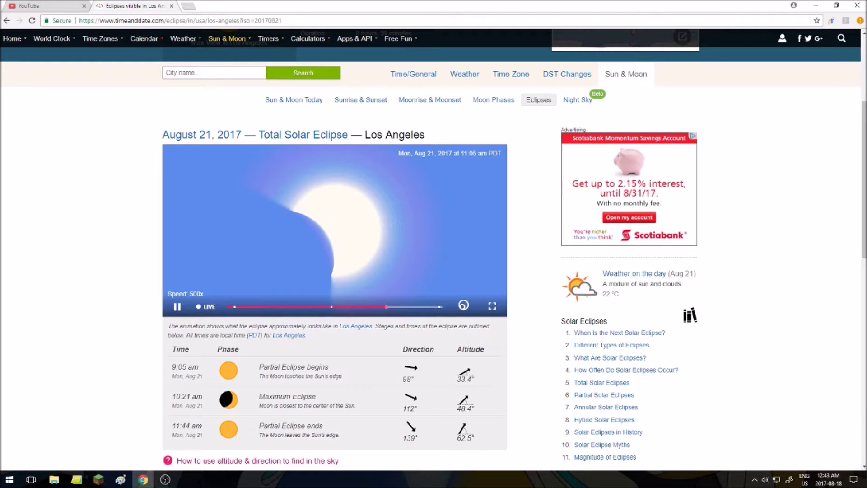
scroll(781, 323, down, 2)
scroll(781, 323, up, 2)
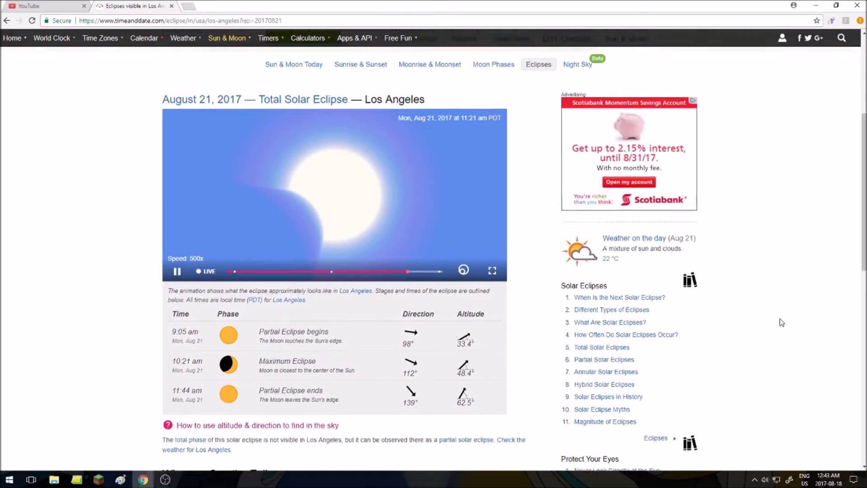
scroll(782, 322, down, 2)
scroll(782, 323, up, 2)
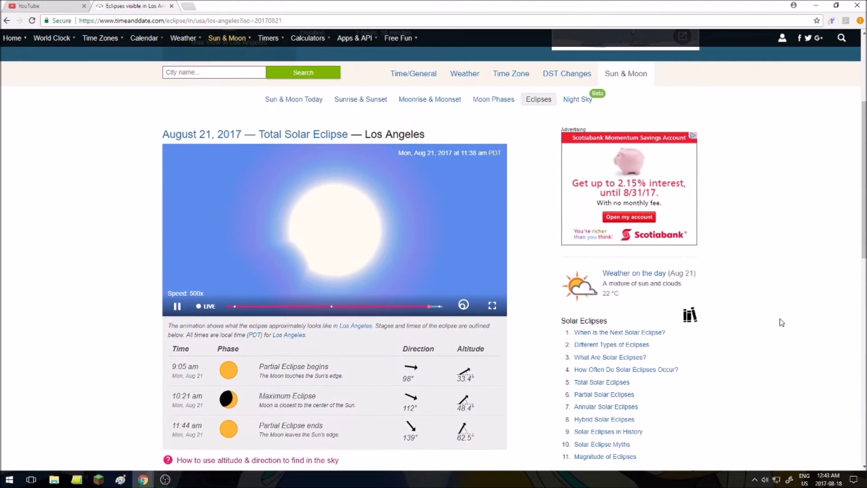
scroll(780, 323, down, 1)
scroll(781, 322, down, 3)
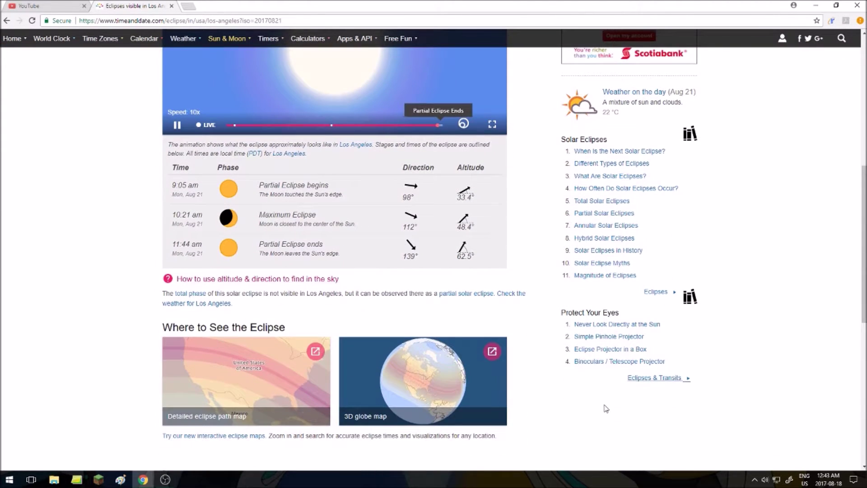
click(259, 381)
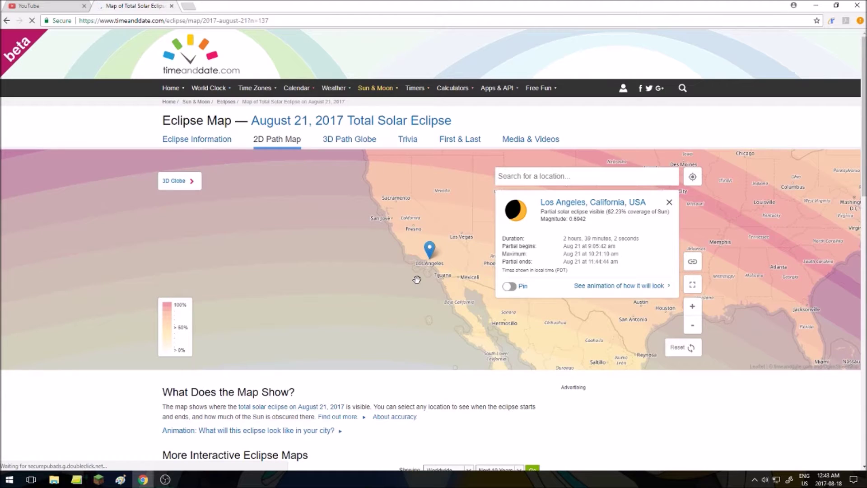
Step: Close the Los Angeles details and pan along the eclipse path into eastern Canada
drag(417, 279, 365, 289)
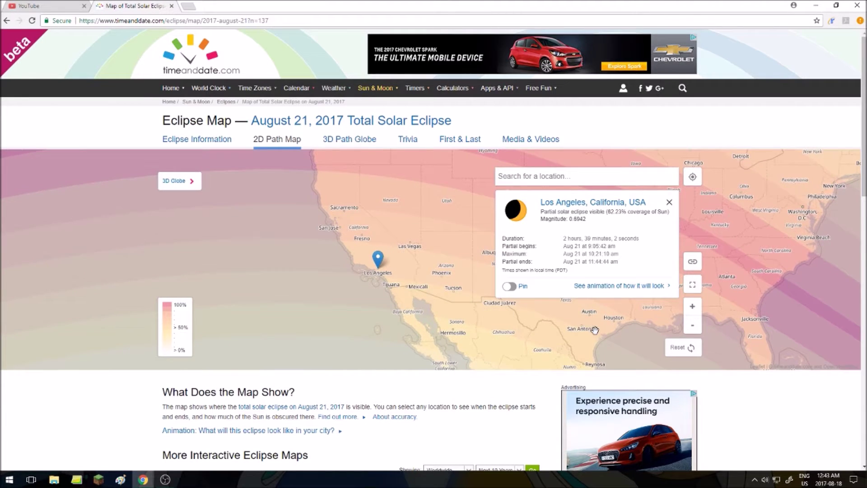
scroll(595, 329, up, 1)
click(669, 202)
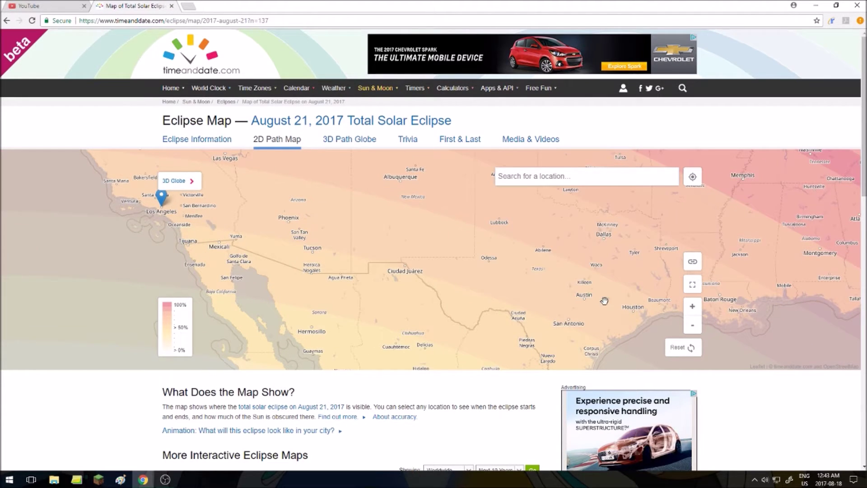
scroll(623, 270, down, 1)
drag(623, 270, 452, 361)
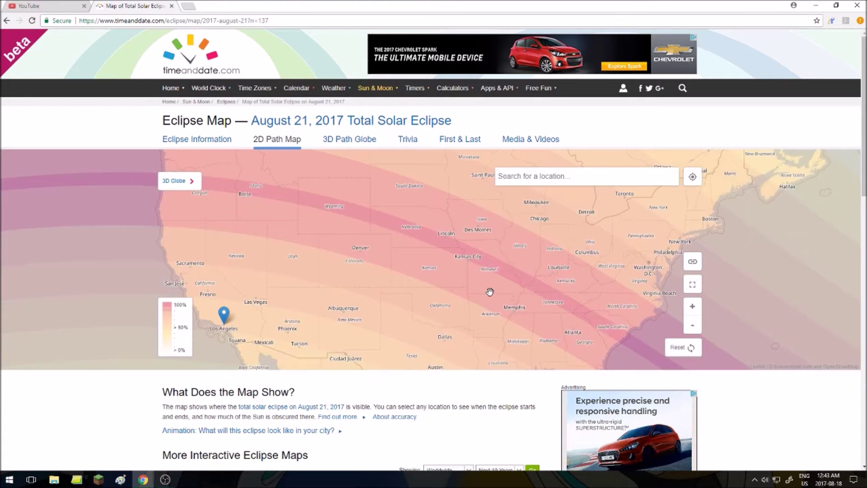
drag(485, 300, 441, 385)
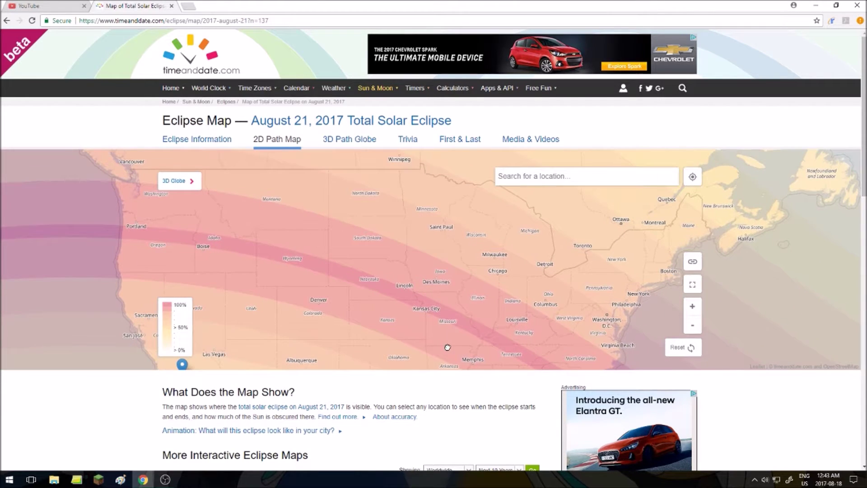
drag(473, 309, 317, 284)
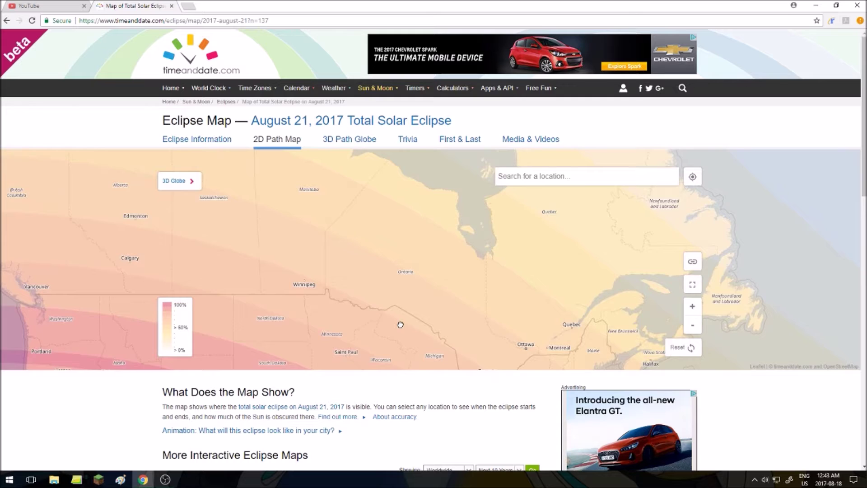
drag(587, 296, 478, 332)
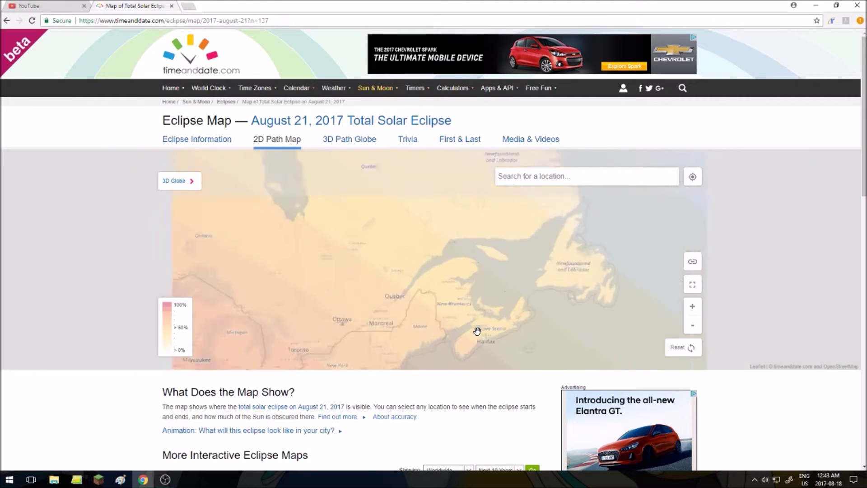
scroll(342, 286, down, 1)
scroll(390, 239, up, 1)
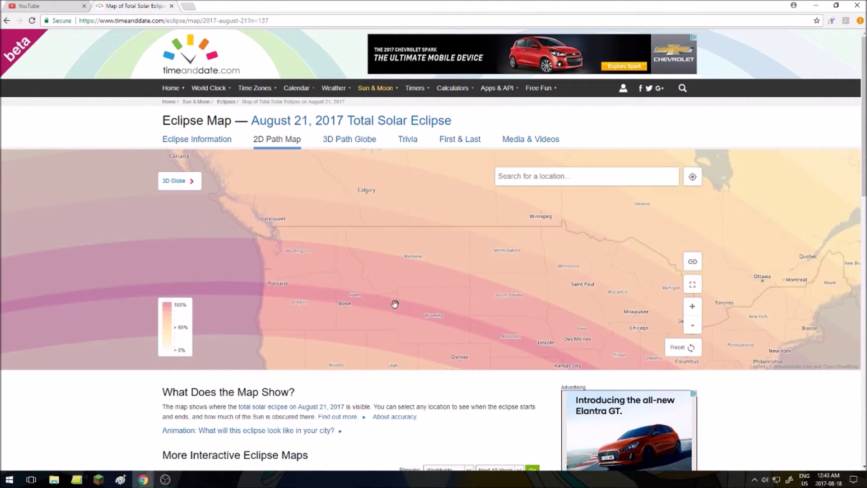
Step: Pan south to the Gulf Coast, then east over the Midwest, and start a location search
drag(390, 238, 331, 157)
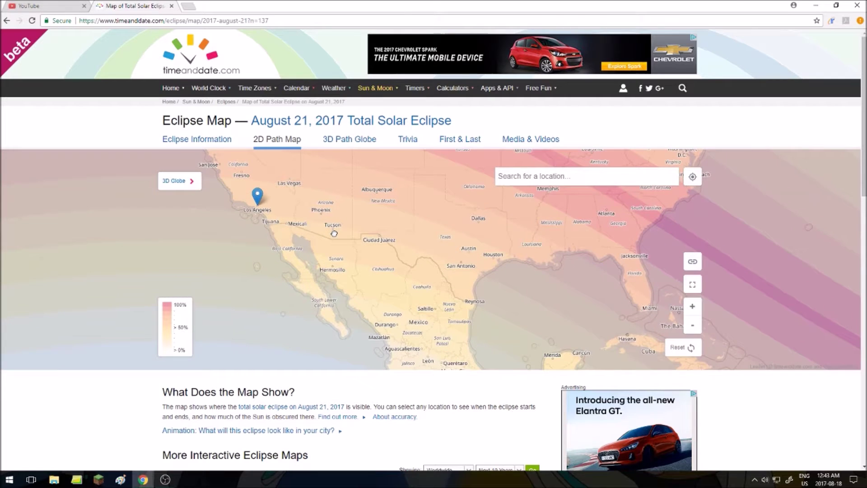
drag(329, 231, 180, 248)
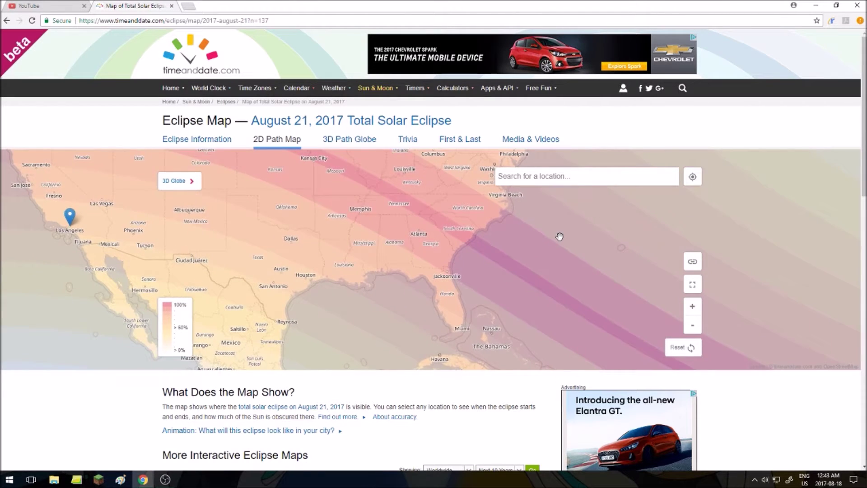
drag(559, 237, 551, 293)
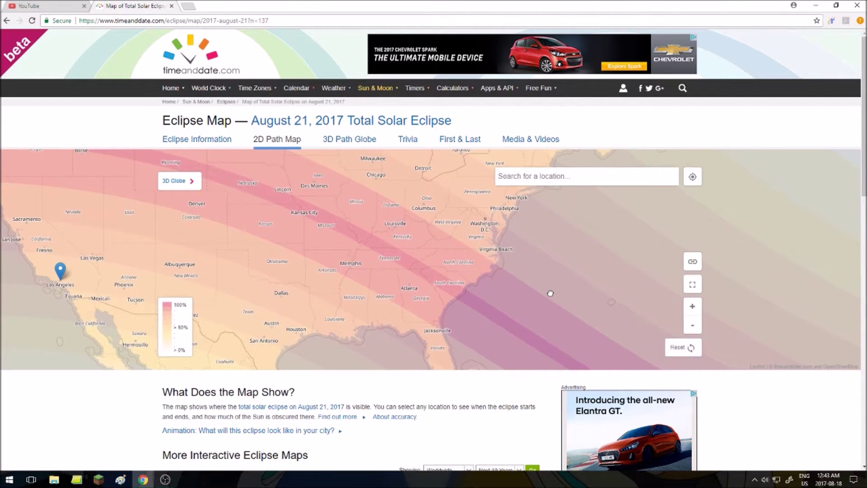
scroll(420, 296, up, 1)
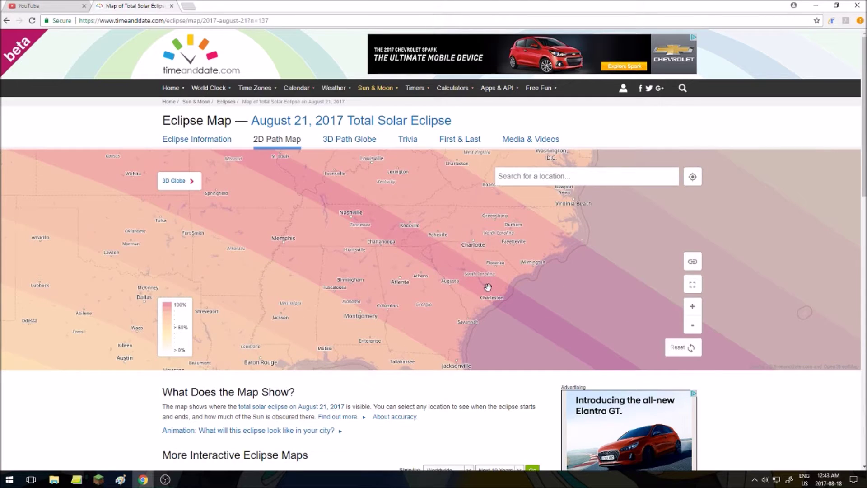
drag(489, 288, 477, 332)
scroll(500, 197, up, 1)
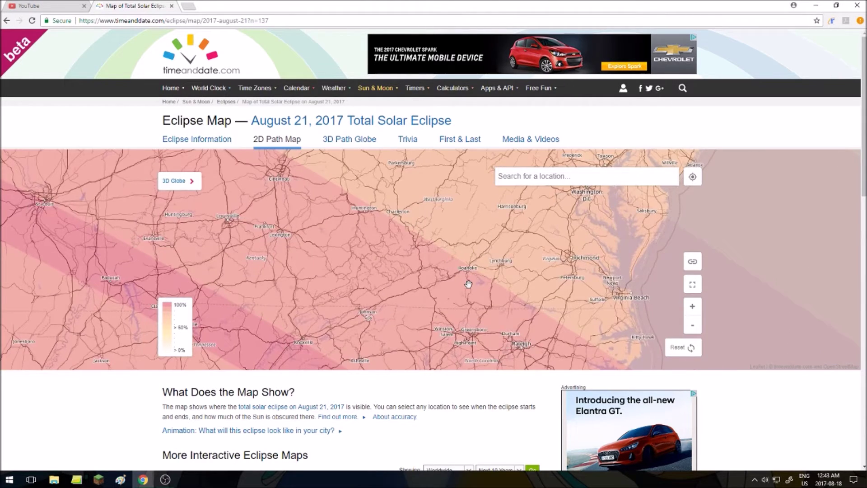
scroll(468, 284, down, 1)
drag(416, 275, 475, 292)
scroll(296, 255, up, 1)
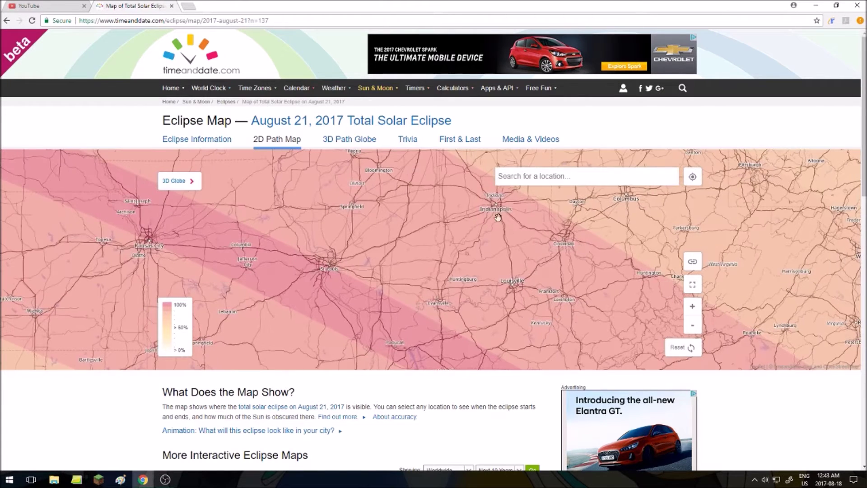
click(547, 179)
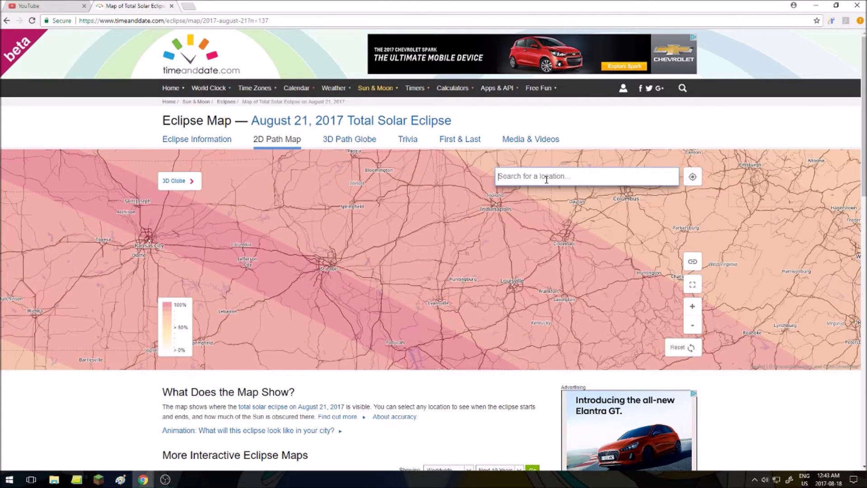
text(stlou)
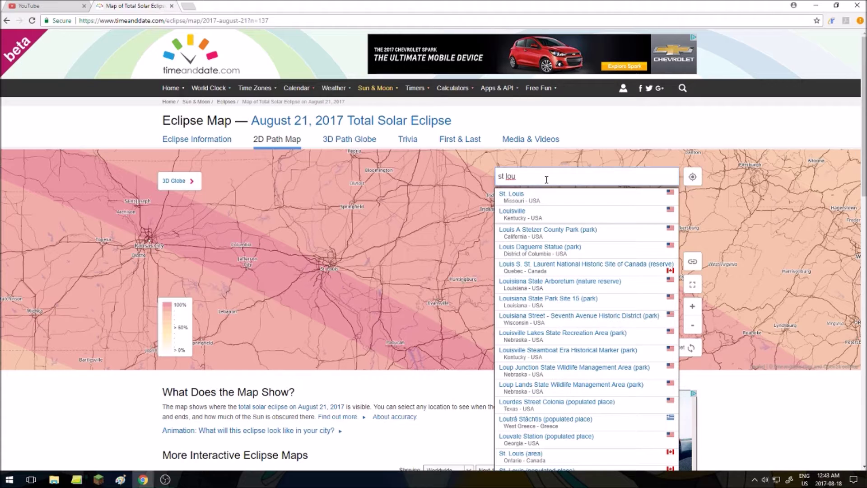
Step: Pick St. Louis, Missouri from the 'st lou' search suggestions
click(548, 197)
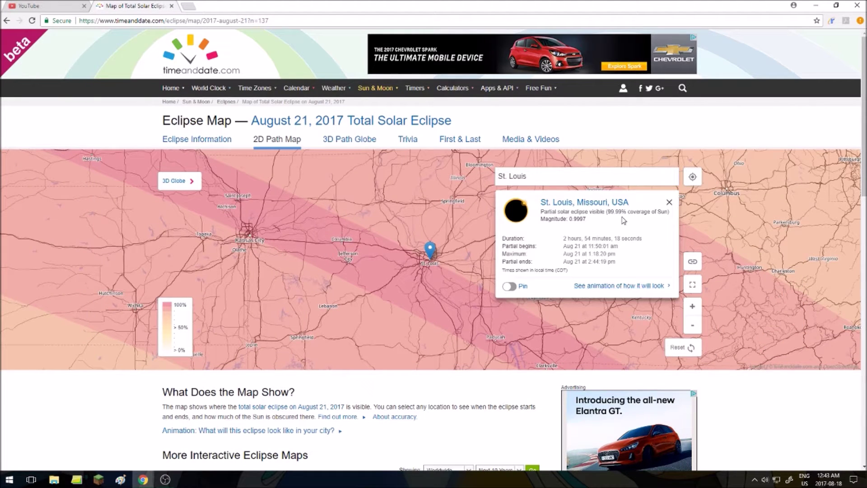
Step: Open the St. Louis animation, replay it from the start, then return to the eclipse map
click(604, 289)
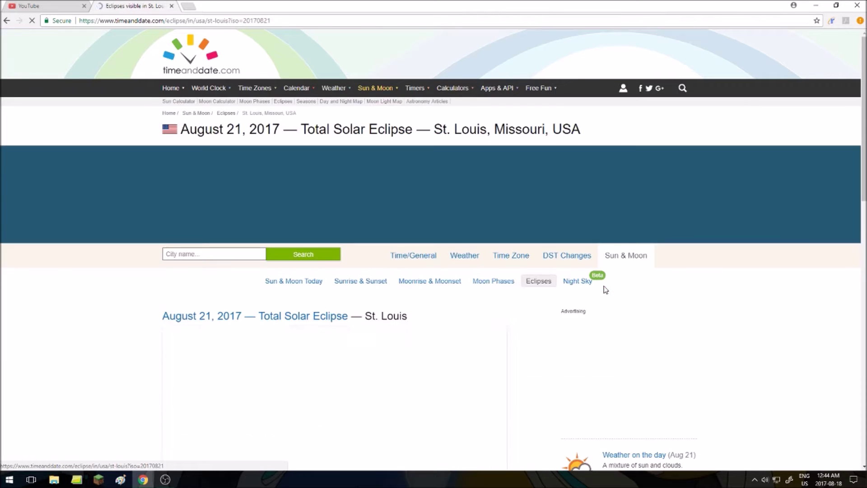
scroll(562, 292, down, 1)
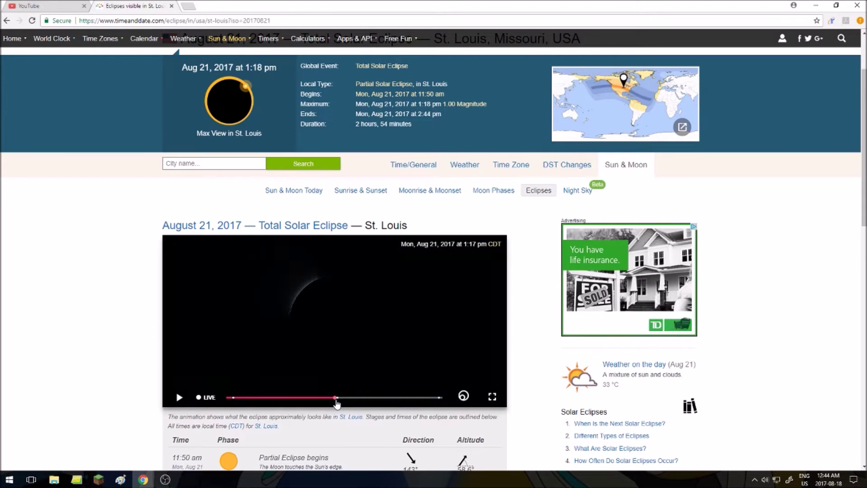
drag(337, 405, 318, 399)
scroll(319, 400, down, 1)
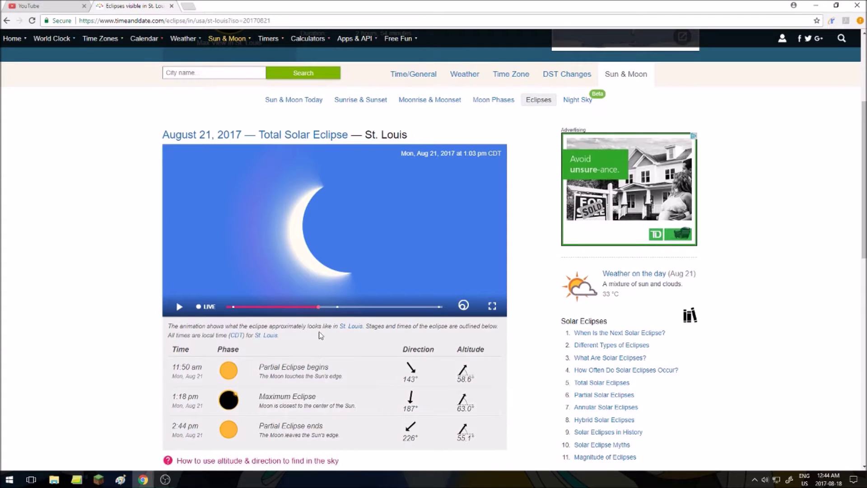
click(232, 307)
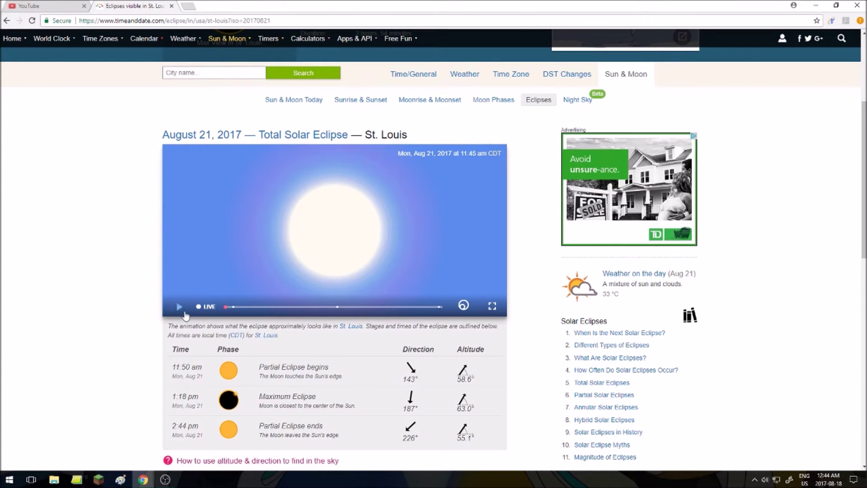
click(178, 306)
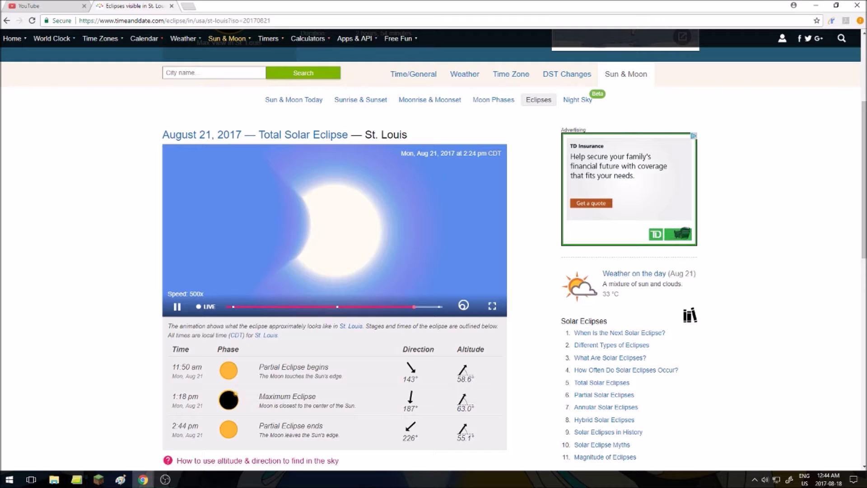
scroll(836, 224, down, 5)
scroll(734, 219, up, 2)
scroll(553, 207, up, 3)
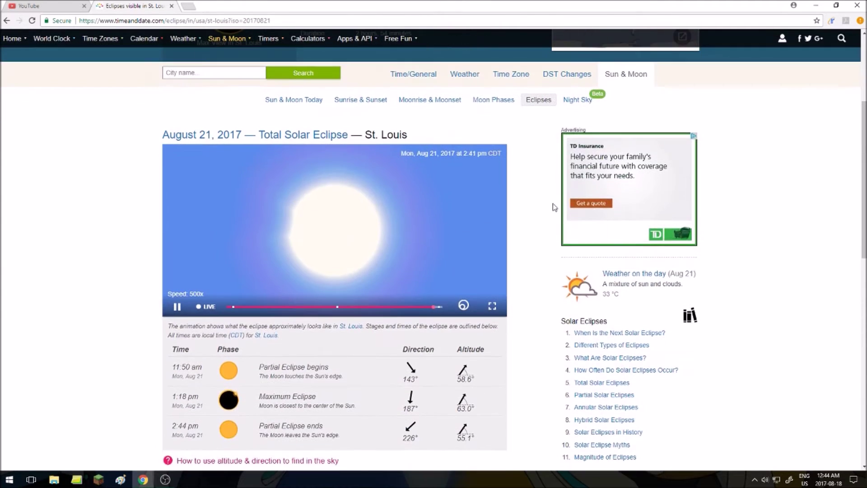
scroll(553, 207, down, 2)
click(262, 397)
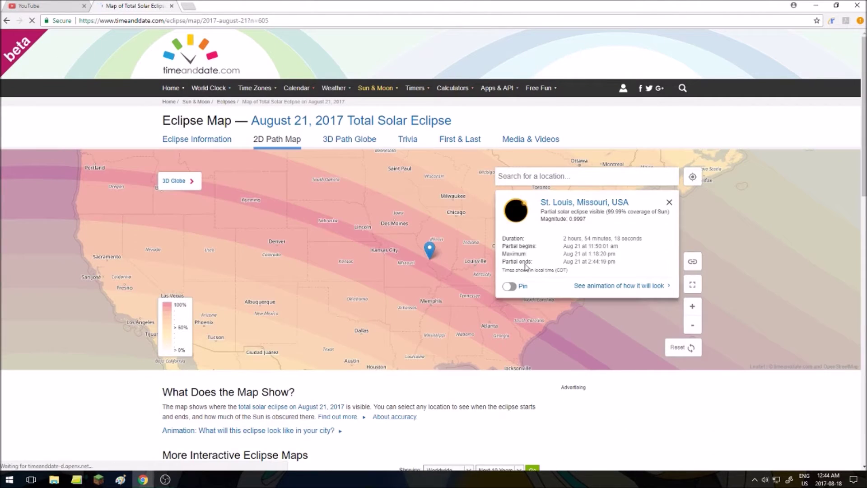
Step: Close the St. Louis details, pan toward Florida, and search for Miami, Florida
drag(408, 315, 409, 287)
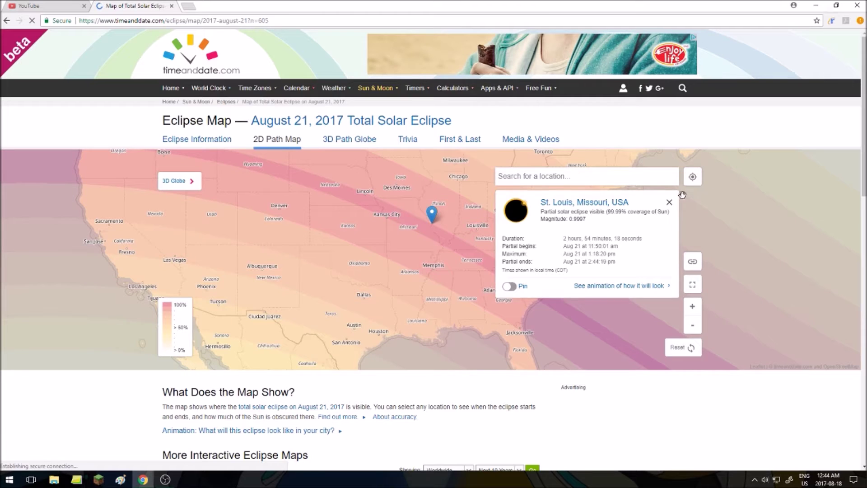
click(669, 203)
drag(588, 289, 576, 226)
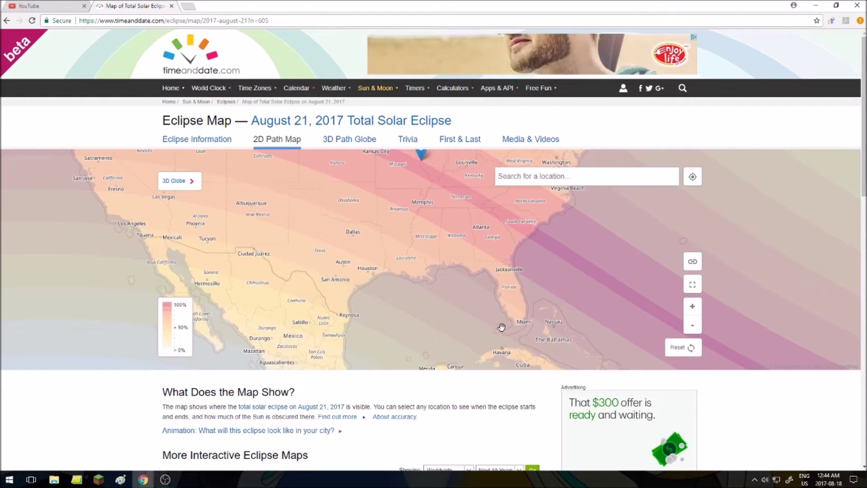
scroll(502, 327, up, 1)
scroll(565, 321, up, 1)
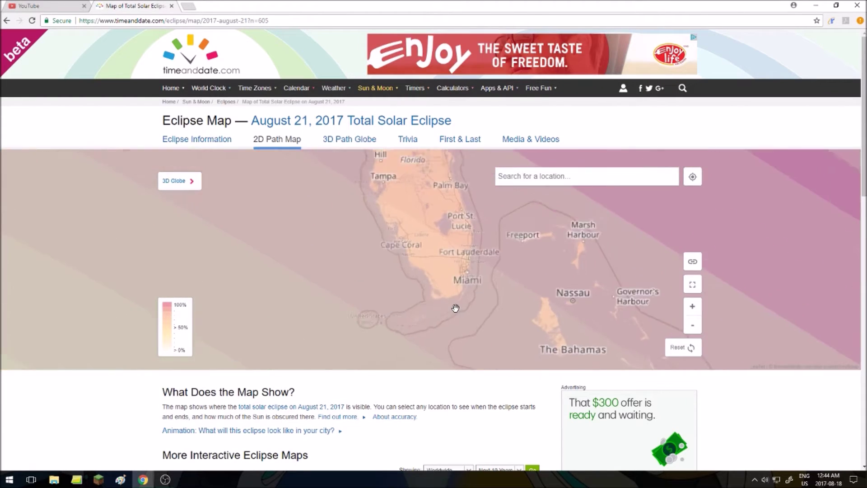
click(550, 194)
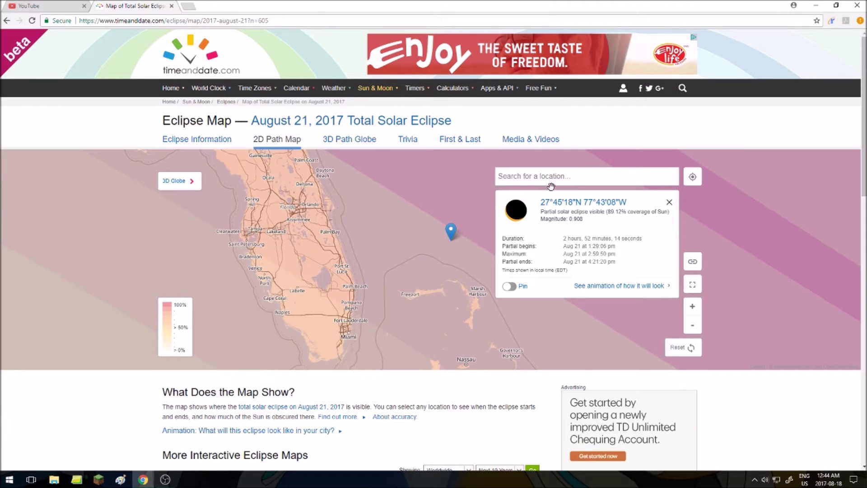
click(552, 186)
text(Mi)
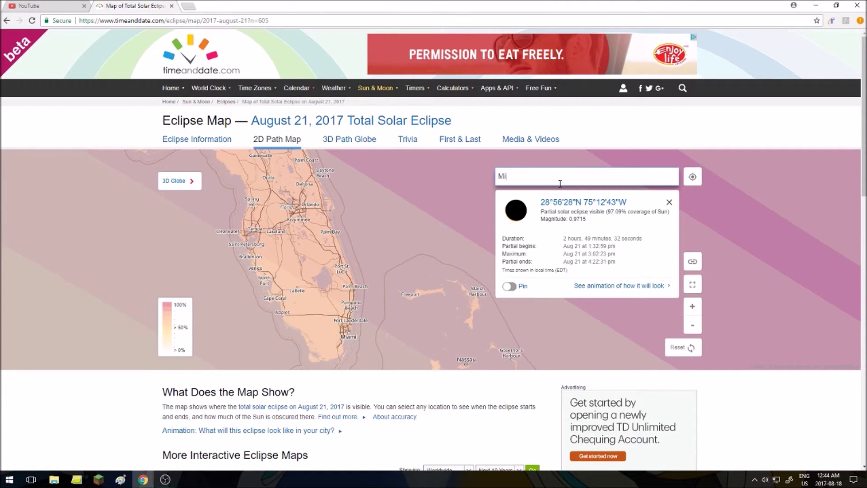
text(ami)
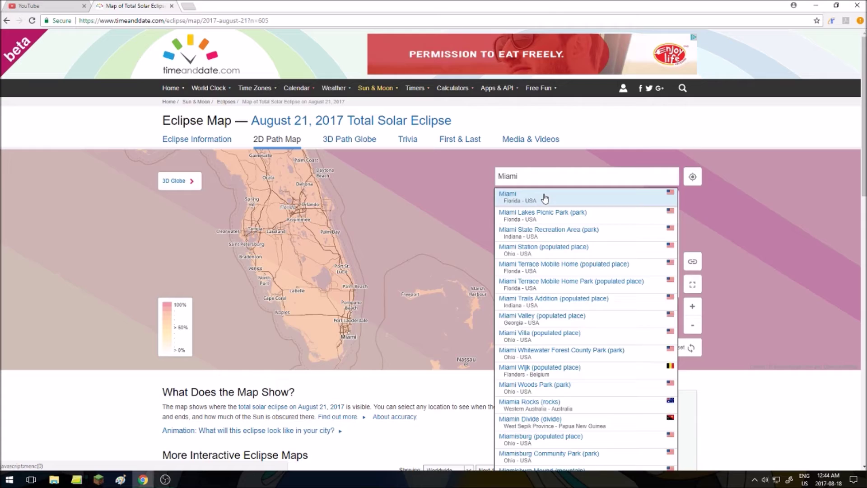
click(545, 197)
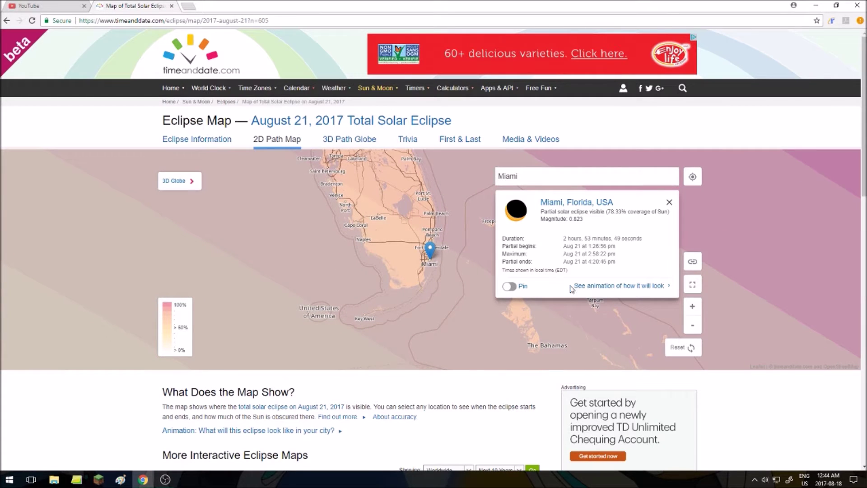
Step: Open Miami's eclipse animation page and play the animation from the beginning
click(589, 286)
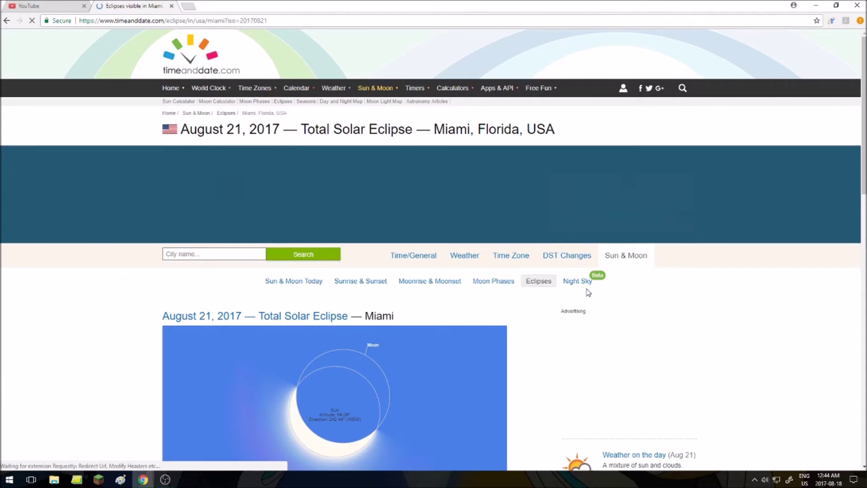
scroll(452, 409, down, 2)
scroll(452, 380, down, 3)
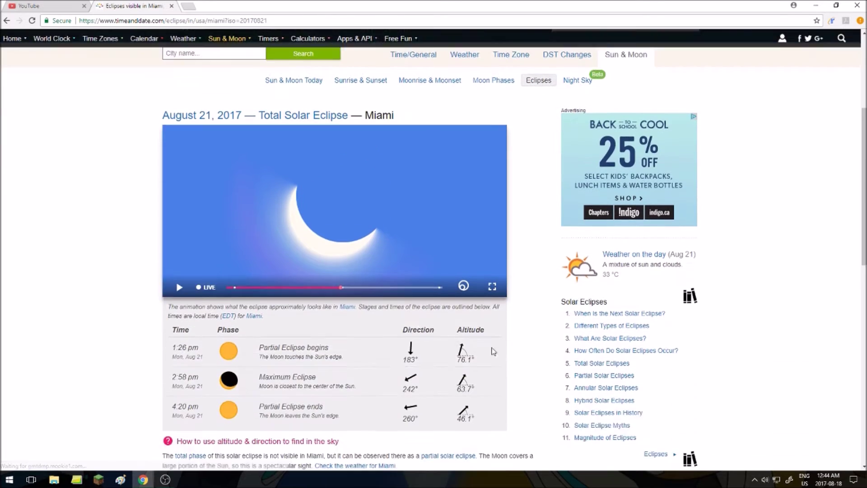
click(231, 262)
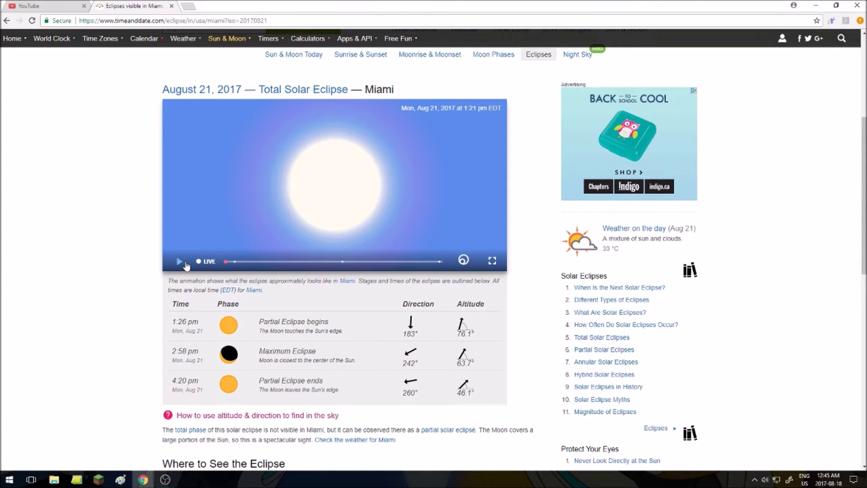
click(179, 261)
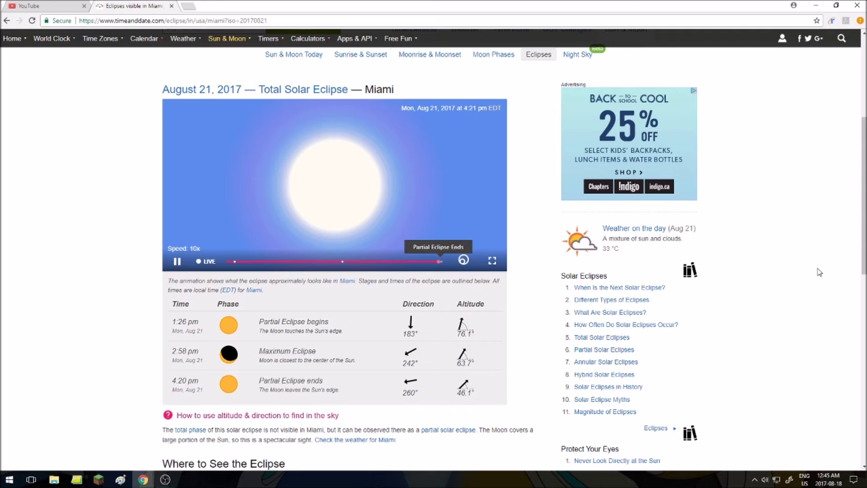
scroll(743, 176, up, 4)
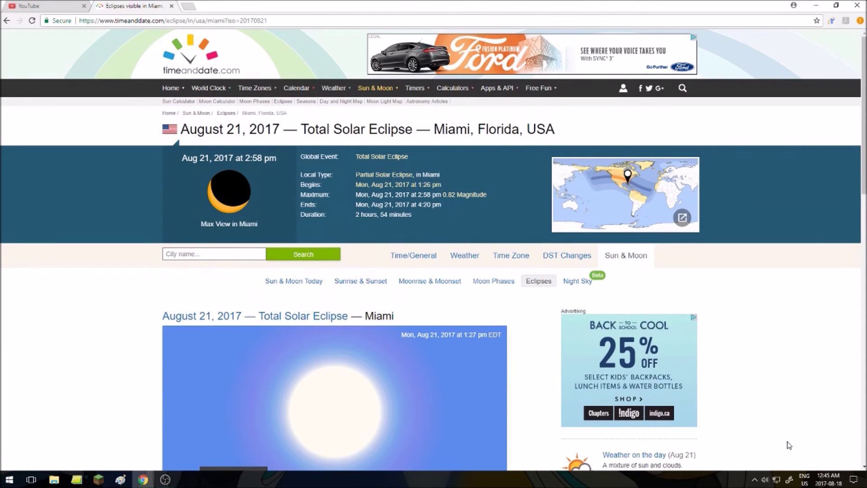
click(166, 479)
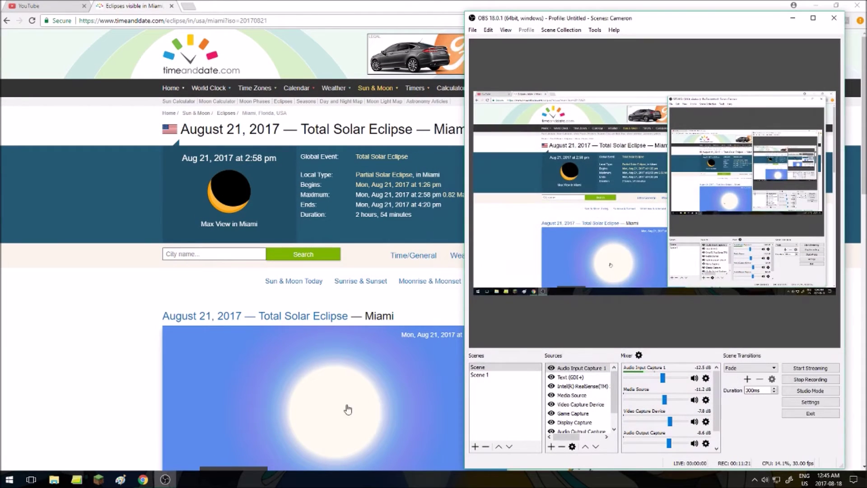
Step: Open Miami's Sun & Moon Today page and view the next-7-days sunrise/sunset table
click(793, 18)
scroll(233, 224, down, 1)
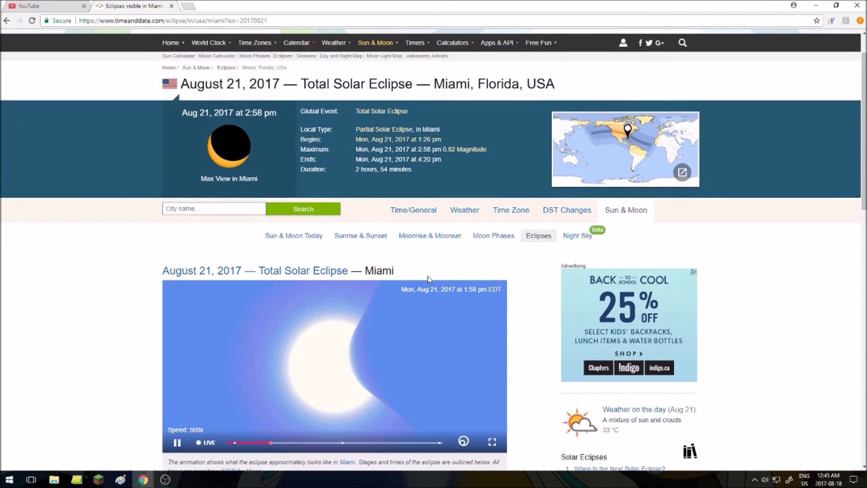
click(290, 237)
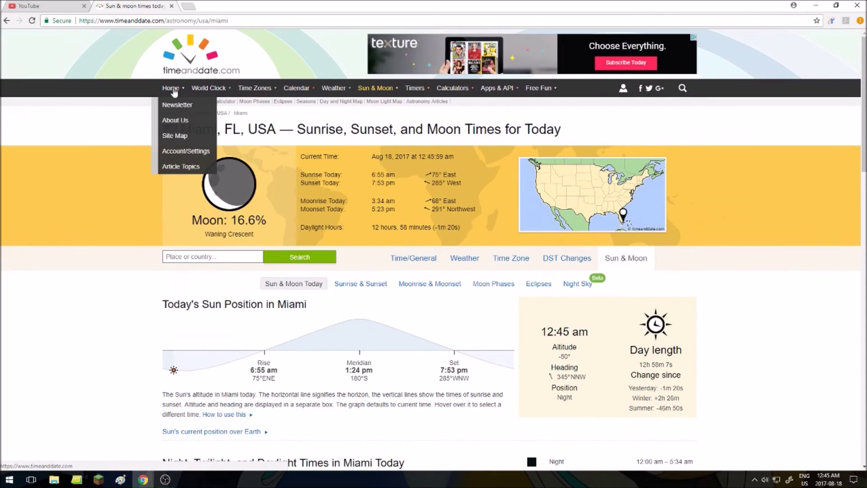
scroll(483, 260, down, 1)
scroll(482, 262, down, 2)
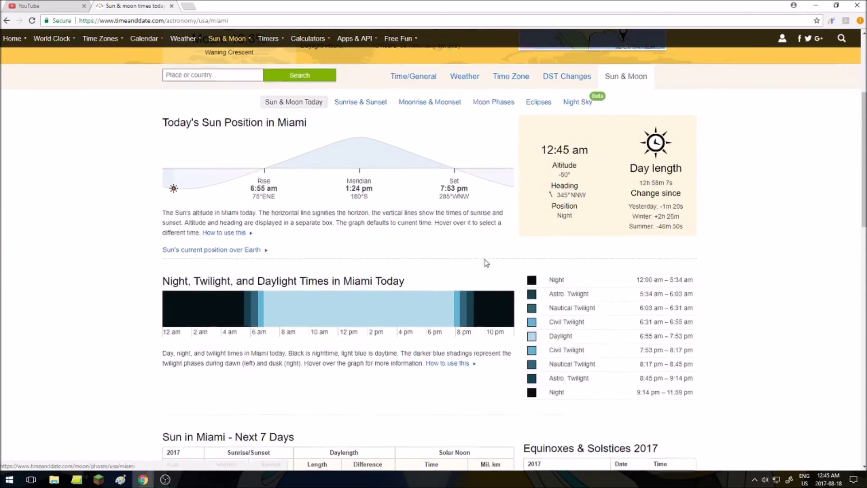
scroll(482, 263, down, 3)
click(166, 480)
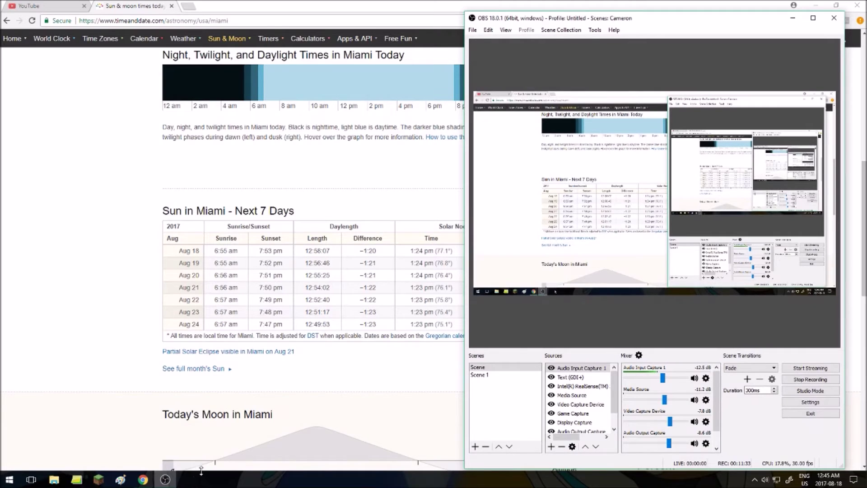